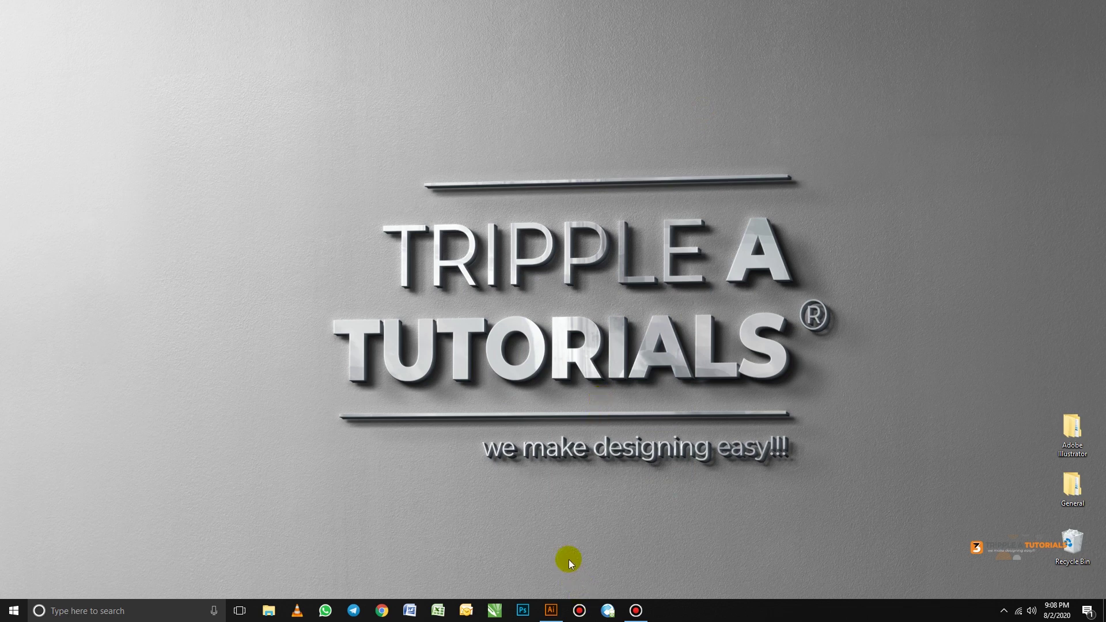
Switch to Adobe Illustrator from the Windows taskbar, showing Basics_01.ai among recent files
{"action": "left_click", "coordinate": [552, 610]}
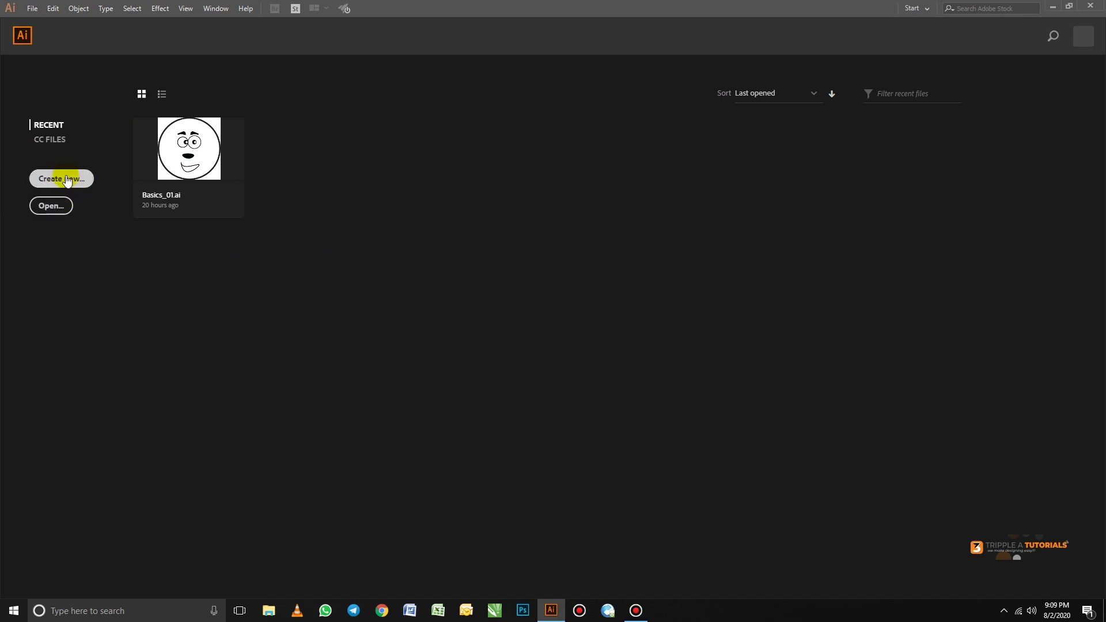
Start a new document via File > New and view the Saved templates category
{"action": "left_click", "coordinate": [33, 8]}
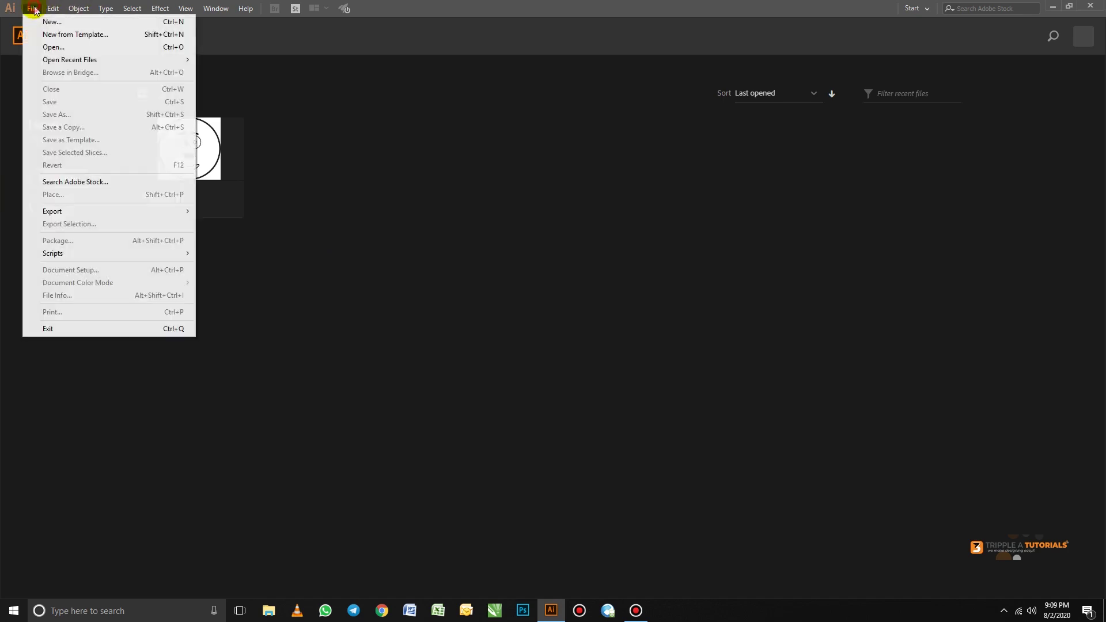
{"action": "left_click", "coordinate": [71, 21]}
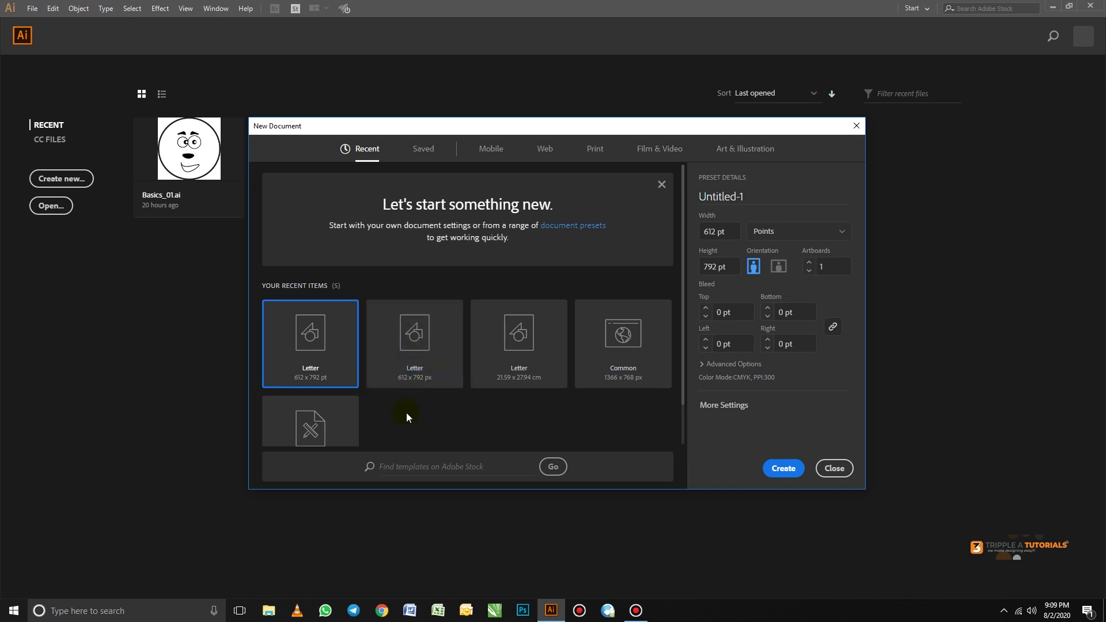
{"action": "scroll", "coordinate": [410, 395], "scroll_direction": "down", "scroll_amount": 1}
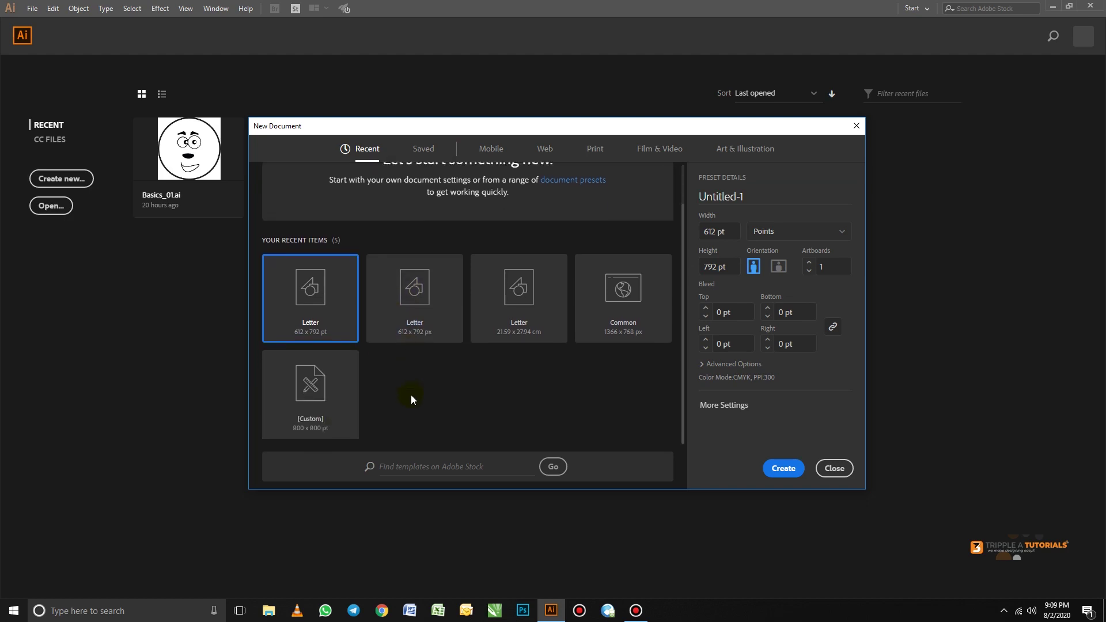
{"action": "scroll", "coordinate": [406, 380], "scroll_direction": "up", "scroll_amount": 1}
{"action": "left_click", "coordinate": [423, 149]}
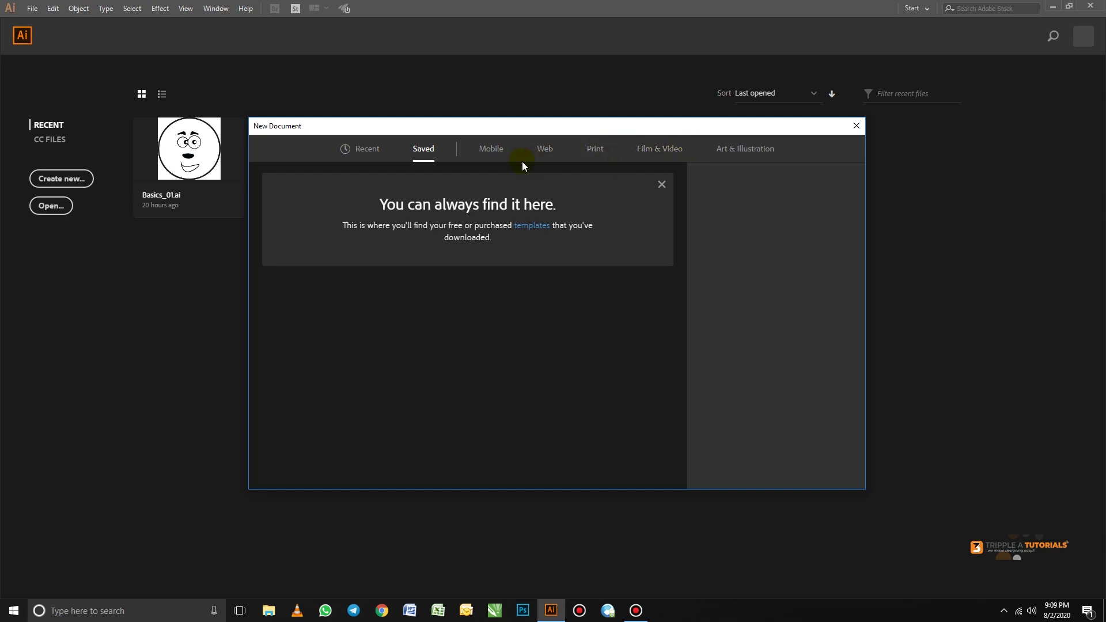
Browse the Mobile and Web presets, ending on Print with Letter at 612 x 792 pt
{"action": "left_click", "coordinate": [491, 150]}
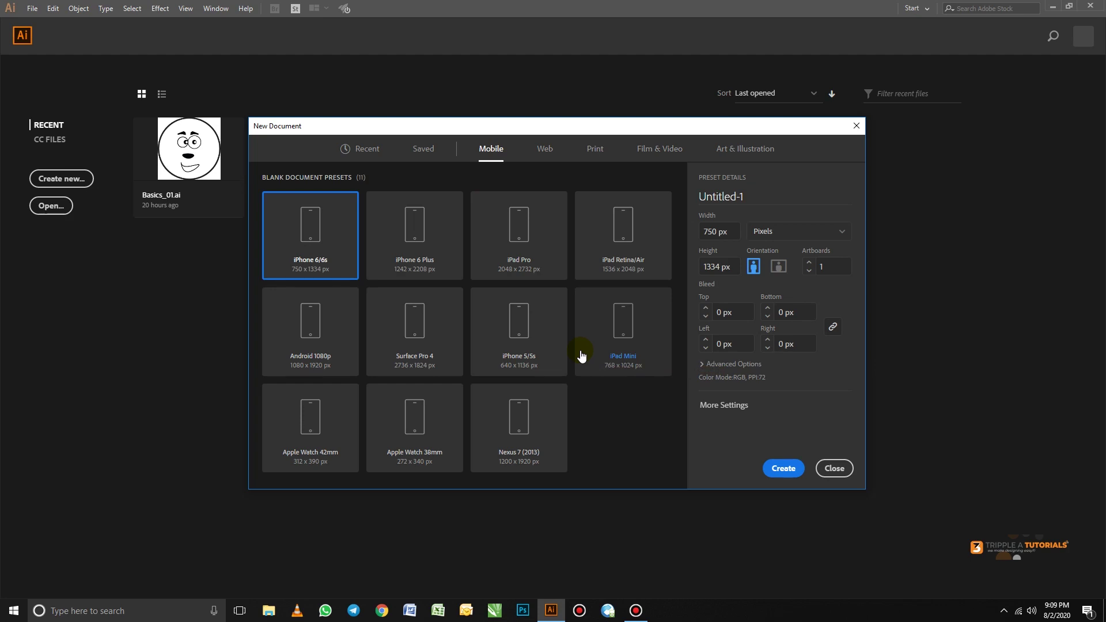
{"action": "left_click", "coordinate": [544, 155]}
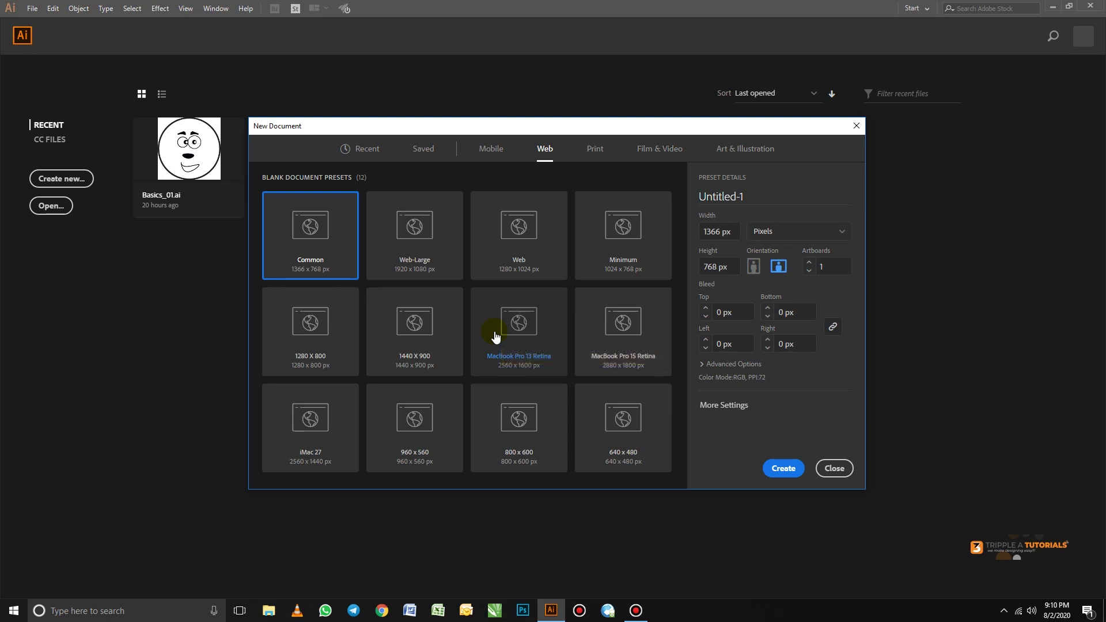
{"action": "left_click", "coordinate": [593, 151]}
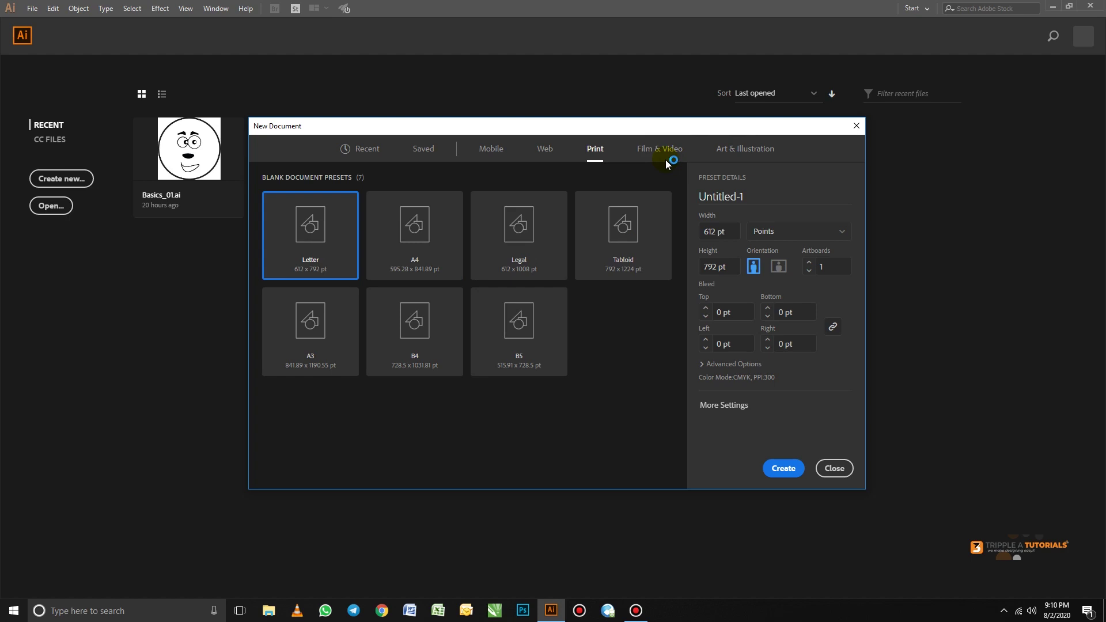
Rename the document to 'Basic 1', leave the width as is, and check the units list
{"action": "left_click", "coordinate": [725, 198]}
{"action": "type", "text": "Basic 1"}
{"action": "left_click", "coordinate": [714, 266]}
{"action": "left_click", "coordinate": [717, 229]}
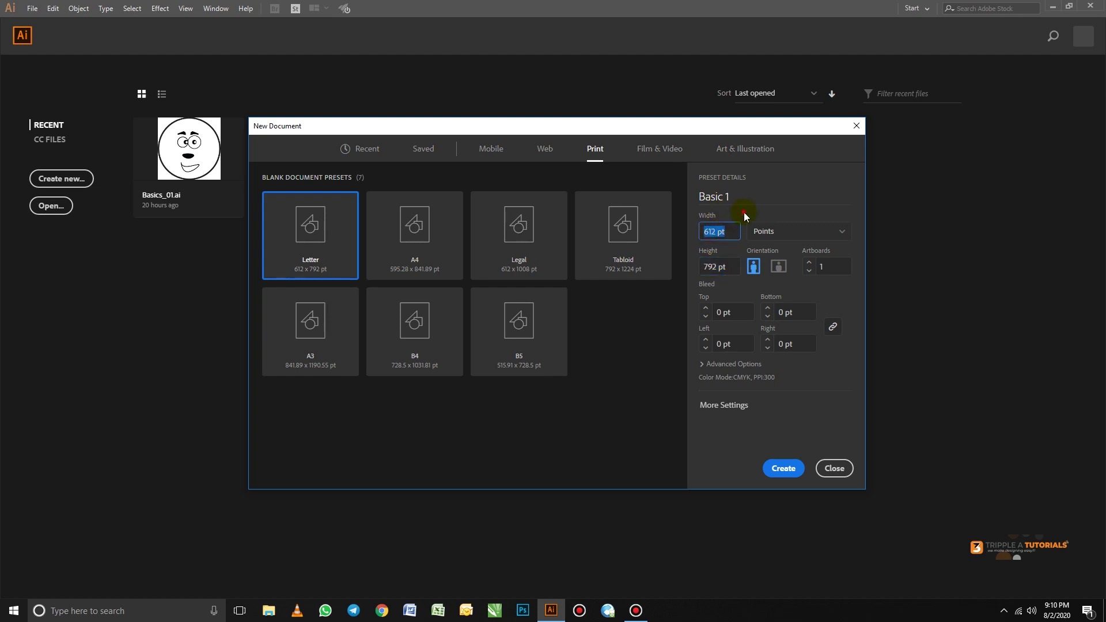
{"action": "left_click", "coordinate": [717, 238]}
{"action": "left_click", "coordinate": [763, 255]}
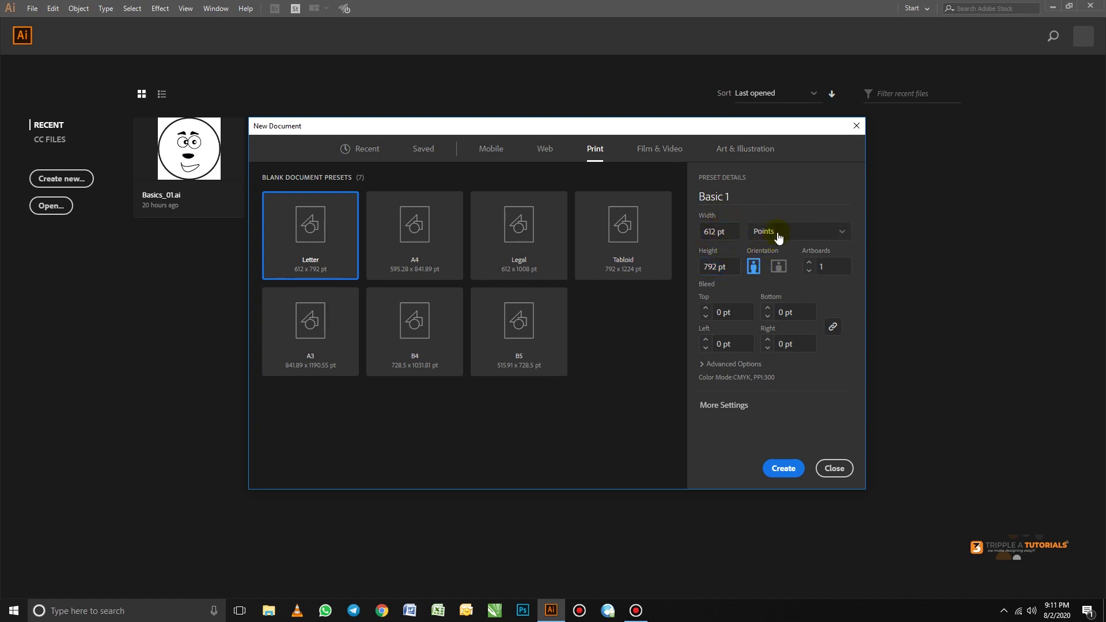
{"action": "left_click", "coordinate": [794, 238]}
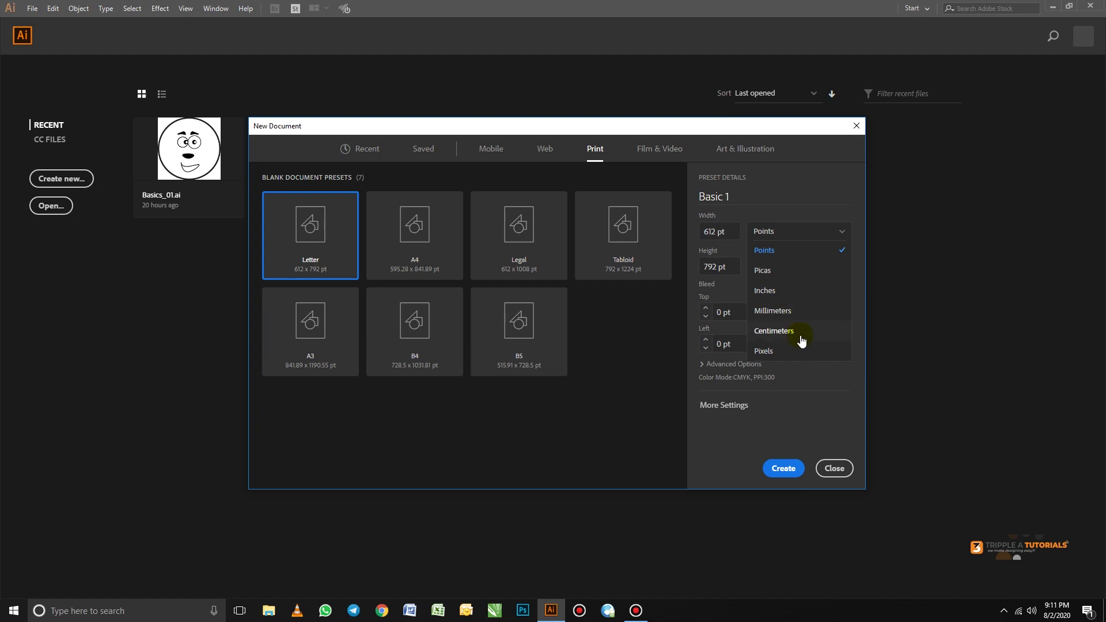
Keep Points units, try Landscape then return to Portrait, and set artboards to 1
{"action": "left_click", "coordinate": [732, 291]}
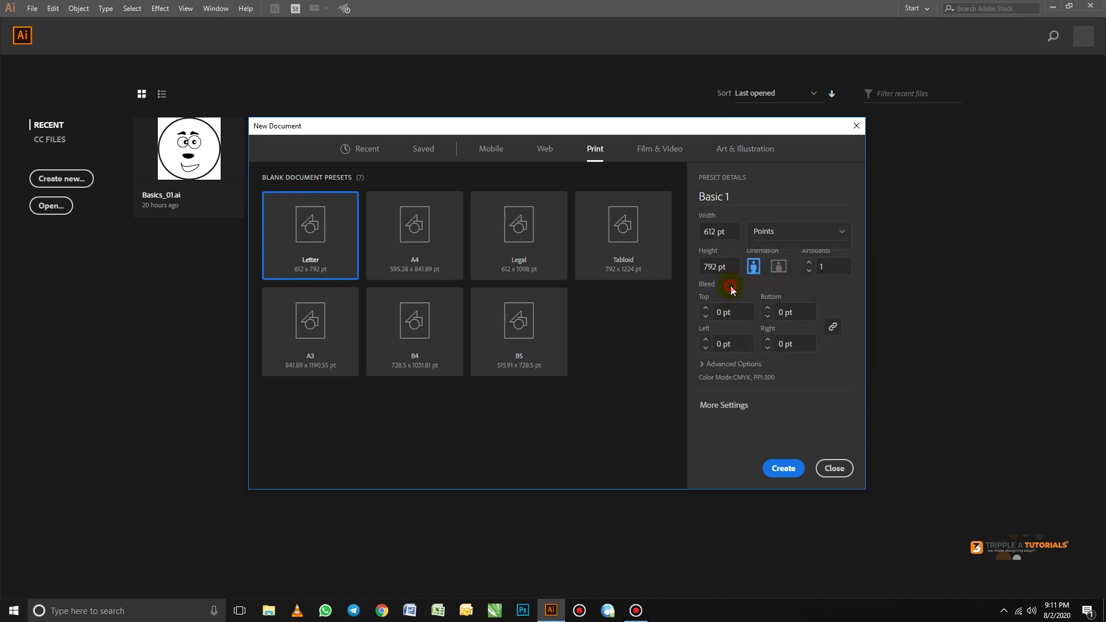
{"action": "left_click", "coordinate": [779, 268]}
{"action": "left_click", "coordinate": [754, 266]}
{"action": "type", "text": "1"}
{"action": "left_click", "coordinate": [810, 263]}
Bring the artboard count back to 1, try Advanced Options, and create Basic 1
{"action": "left_click", "coordinate": [810, 263]}
{"action": "left_click", "coordinate": [809, 263]}
{"action": "left_click", "coordinate": [810, 271]}
{"action": "left_click", "coordinate": [810, 271]}
{"action": "left_click", "coordinate": [714, 373]}
{"action": "left_click", "coordinate": [714, 372]}
{"action": "left_click", "coordinate": [714, 372]}
{"action": "left_click", "coordinate": [784, 469]}
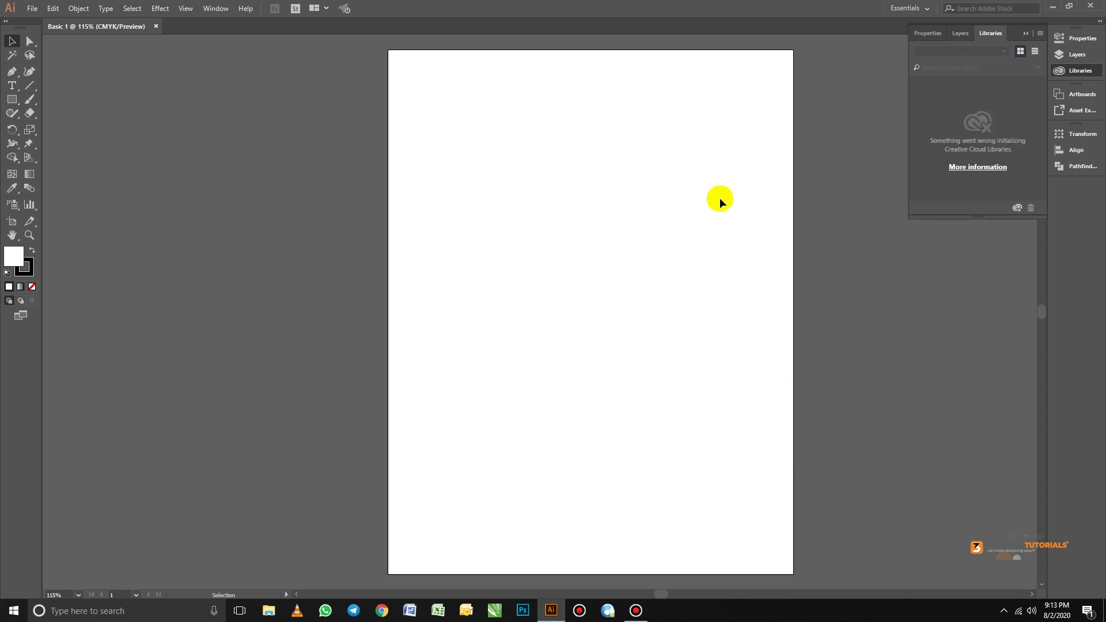
Collapse the Libraries panel to icons
{"action": "left_click", "coordinate": [1025, 33]}
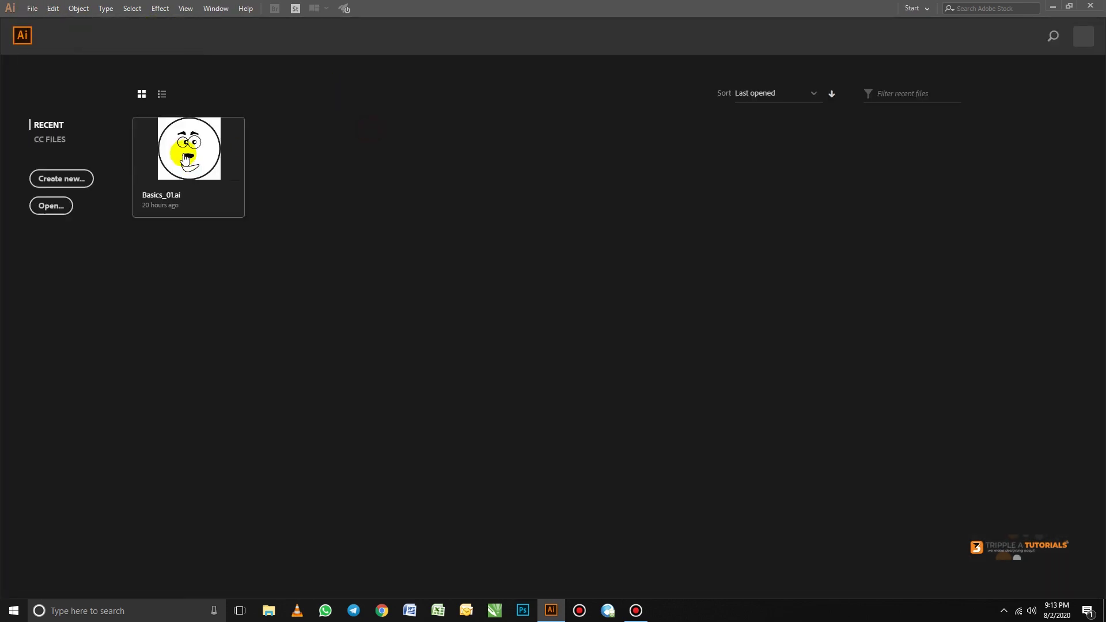
Open Basics_01.ai from Recent and zoom out to 150% to see both artboards
{"action": "left_click", "coordinate": [186, 156]}
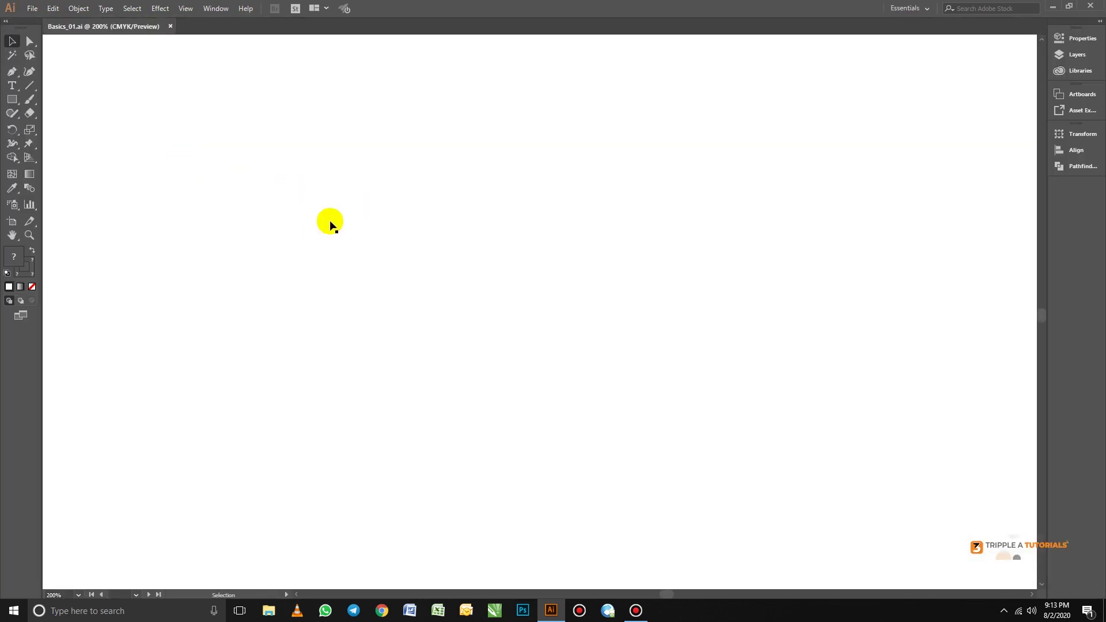
{"action": "key", "text": "ctrl+minus"}
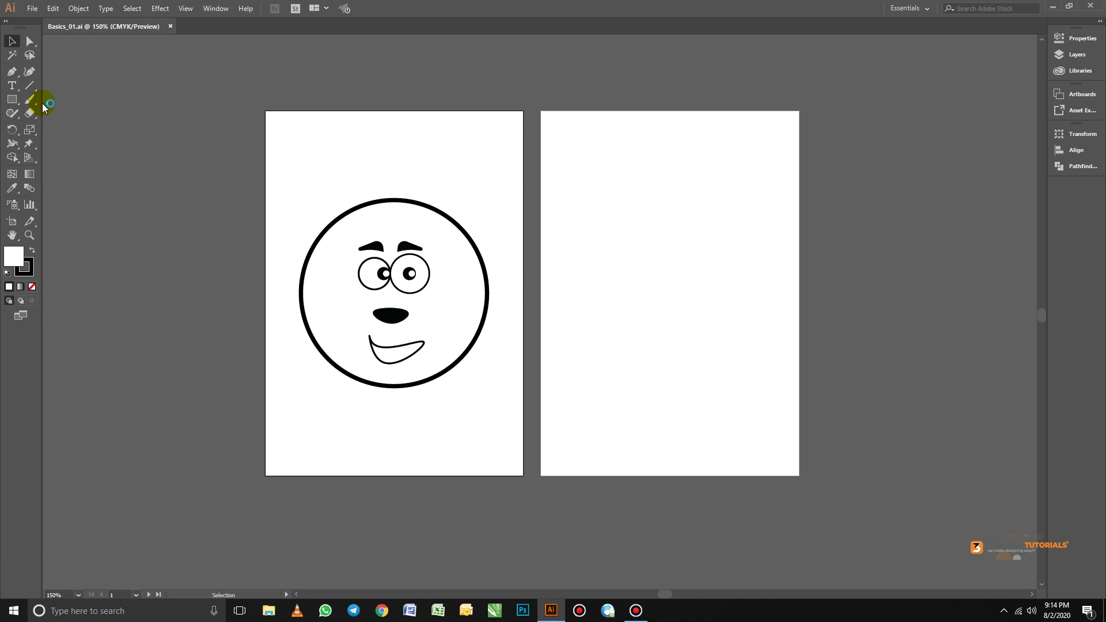
Click through several toolbar tools, including the Rectangle tool, without drawing anything
{"action": "left_click", "coordinate": [34, 72]}
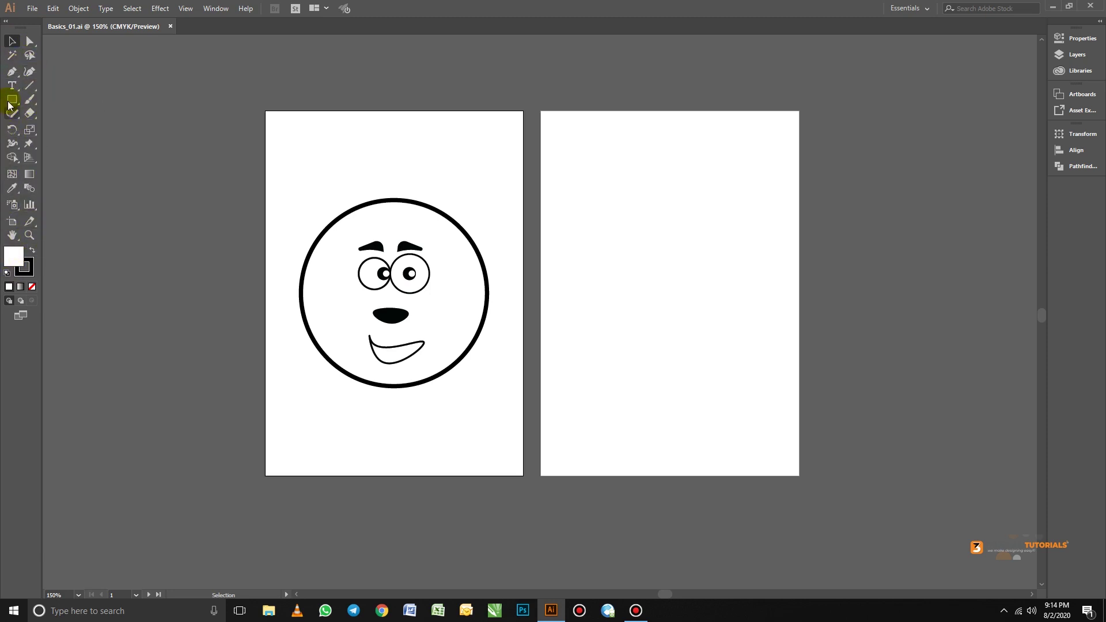
{"action": "left_click", "coordinate": [30, 95]}
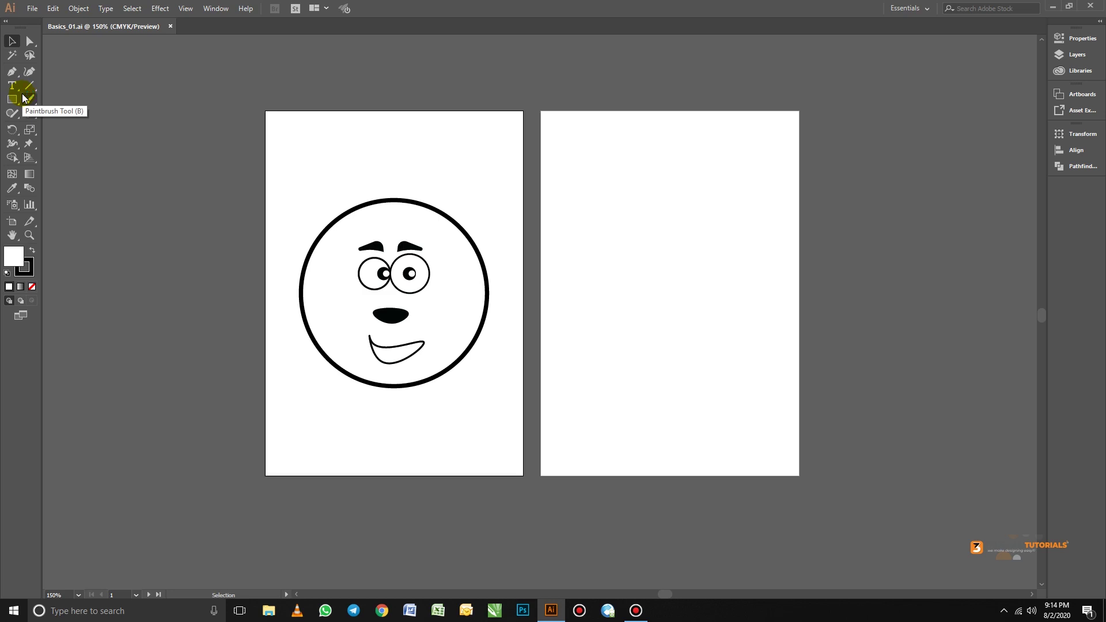
{"action": "left_click", "coordinate": [25, 95]}
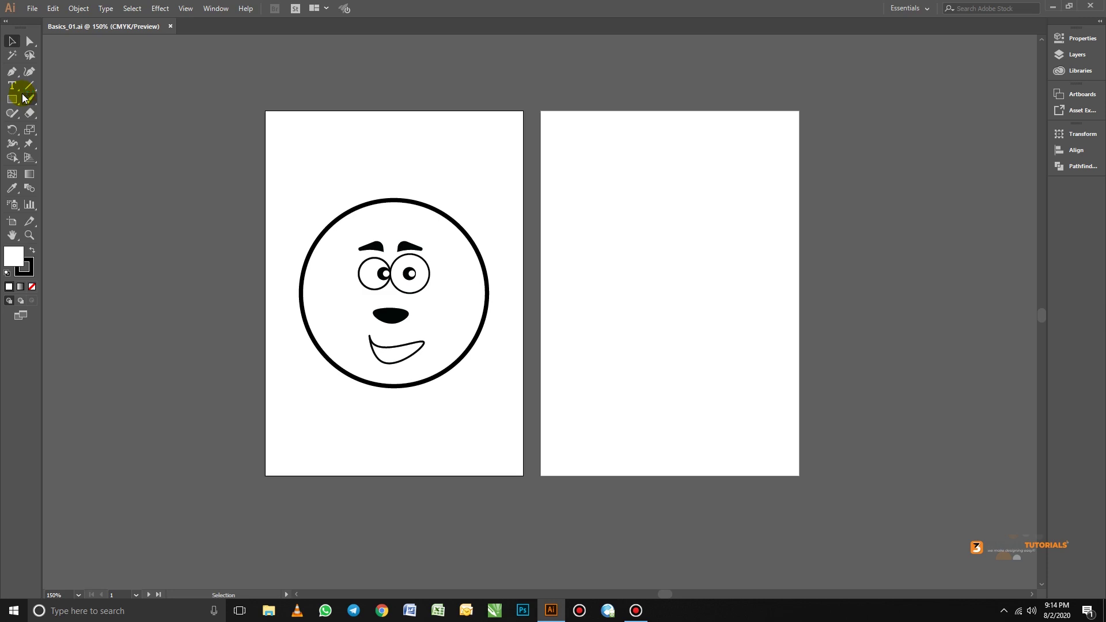
{"action": "left_click", "coordinate": [14, 101]}
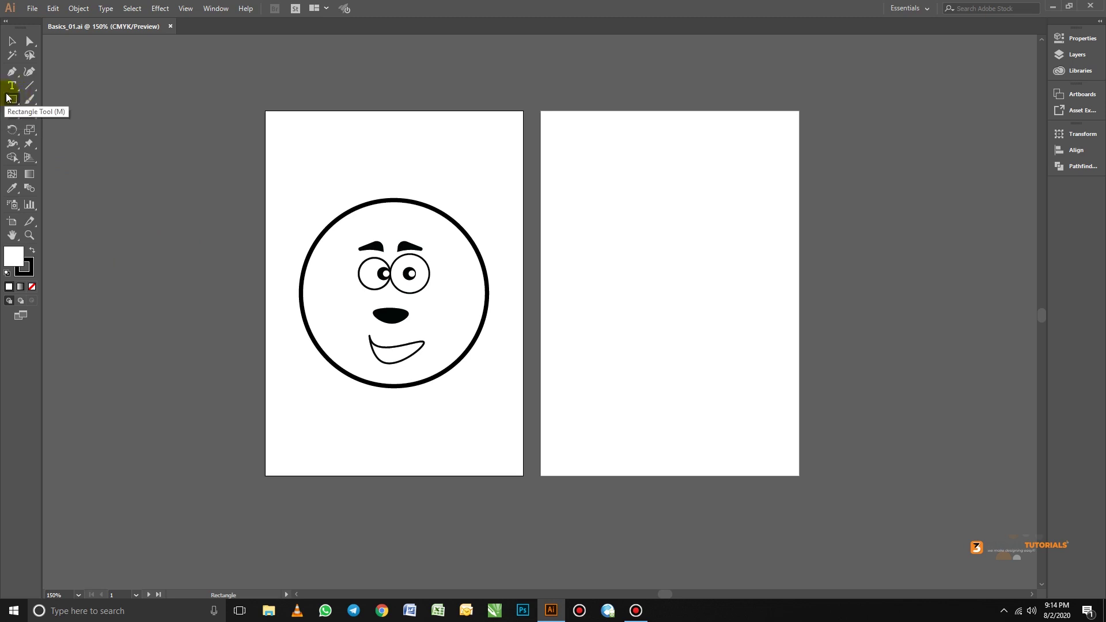
{"action": "left_click", "coordinate": [8, 98]}
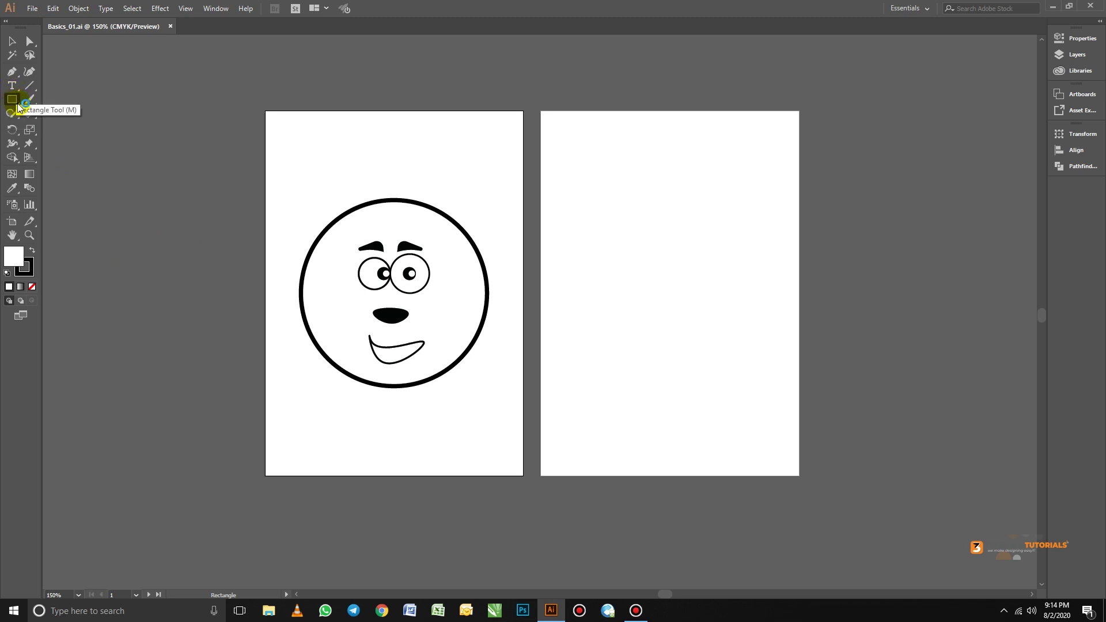
{"action": "left_click", "coordinate": [10, 107]}
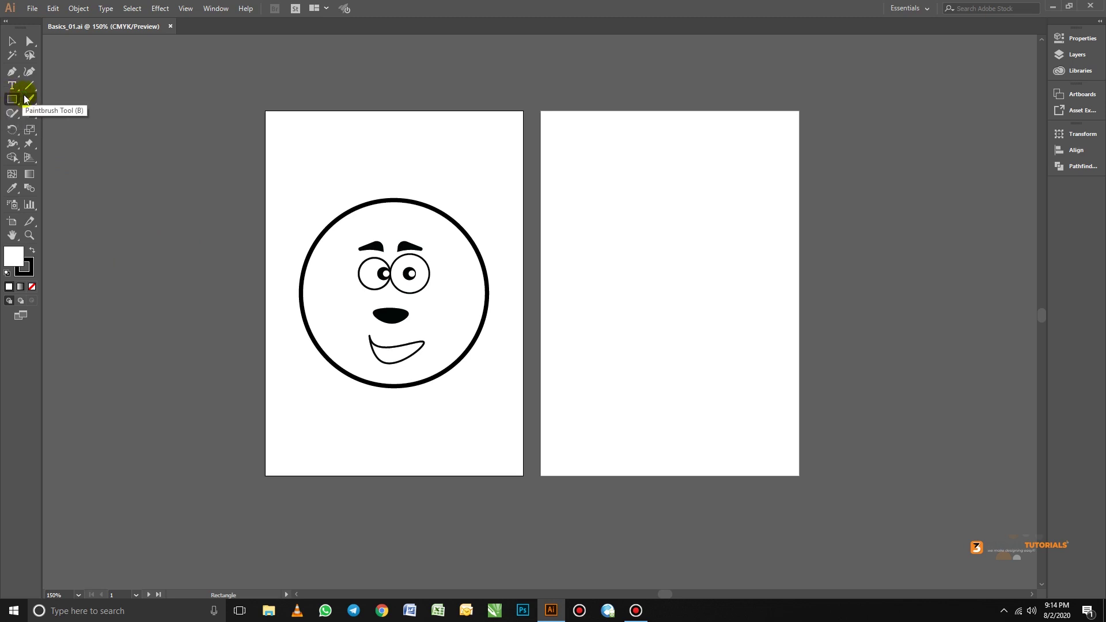
{"action": "left_click", "coordinate": [13, 102]}
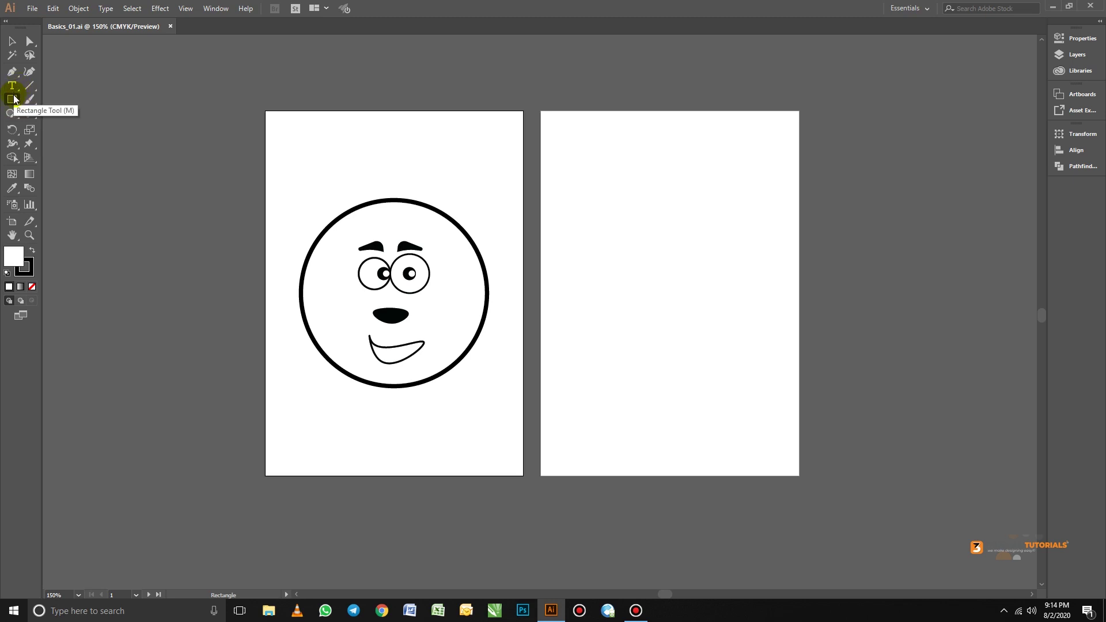
{"action": "left_click", "coordinate": [16, 103]}
{"action": "left_click", "coordinate": [16, 103]}
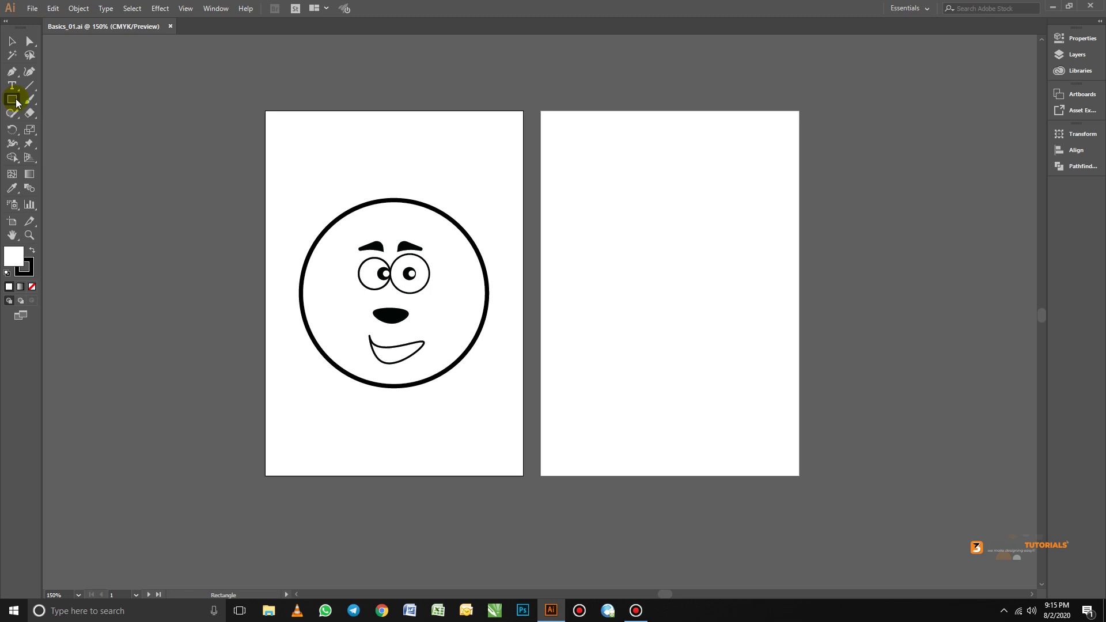
{"action": "left_click", "coordinate": [17, 103]}
{"action": "left_click", "coordinate": [15, 87]}
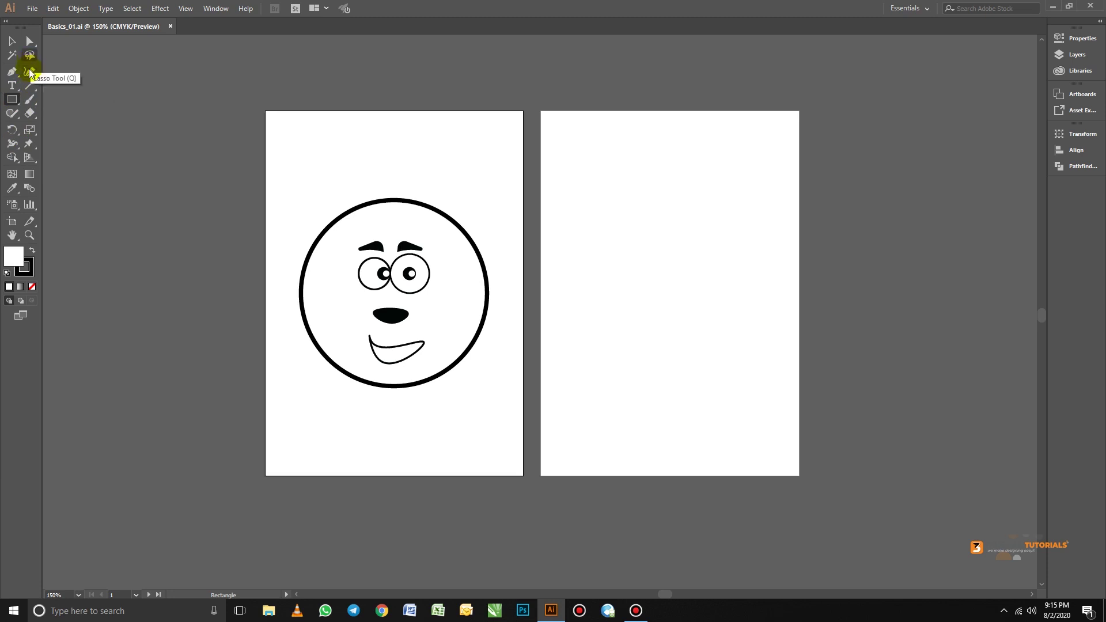
Select the Curvature, Magic Wand, Width and Mesh tools in turn
{"action": "left_click", "coordinate": [29, 71]}
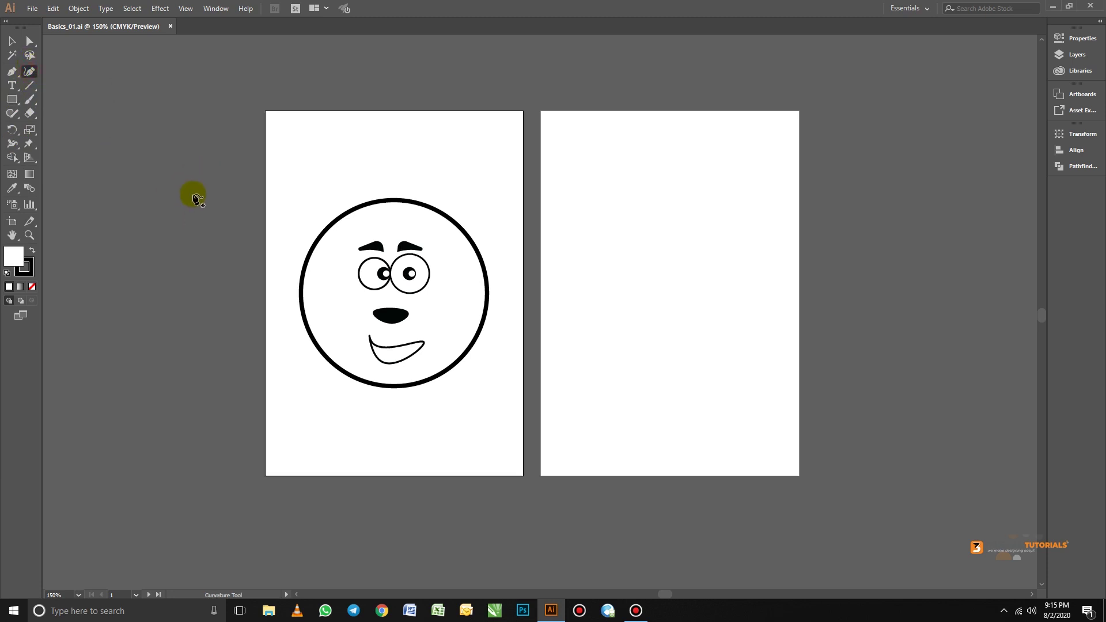
{"action": "left_click", "coordinate": [12, 54]}
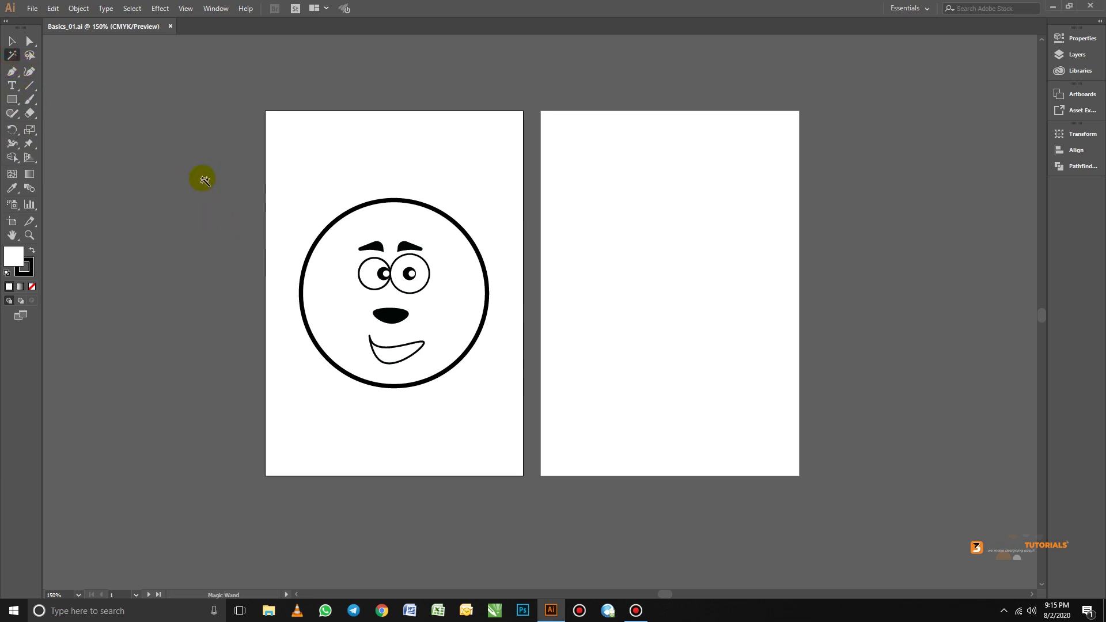
{"action": "left_click", "coordinate": [11, 143]}
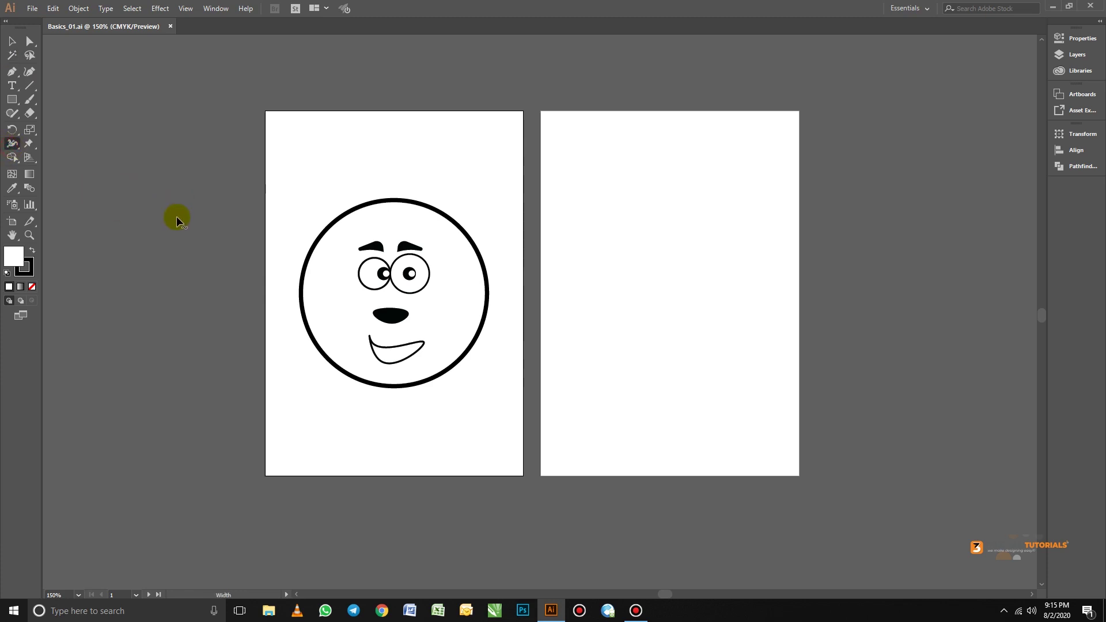
{"action": "left_click", "coordinate": [11, 173]}
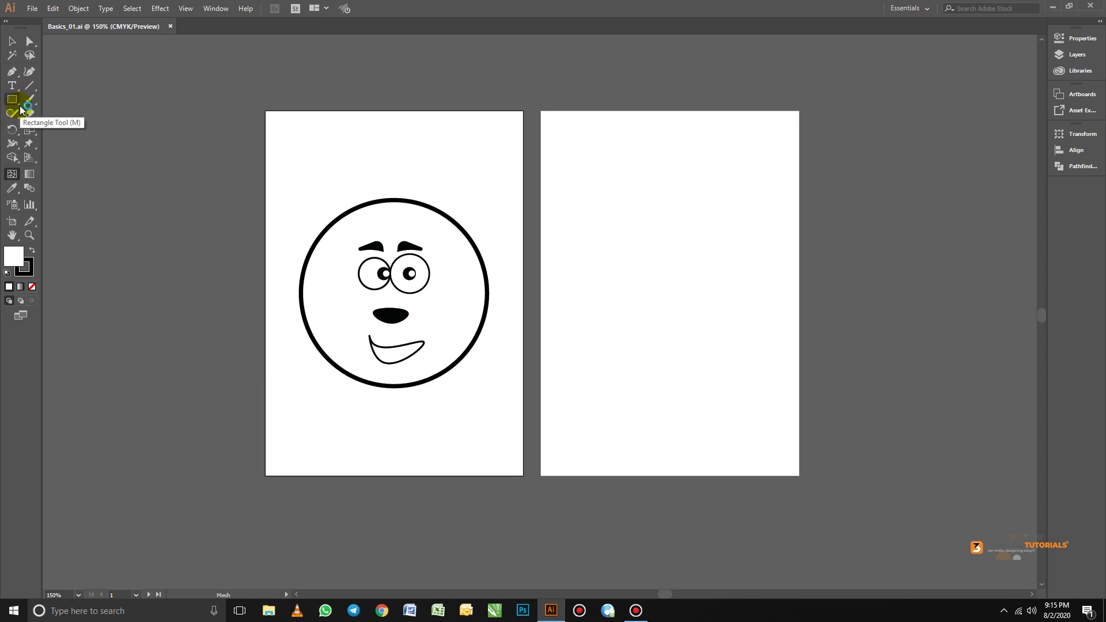
Pick the Rectangle tool from its flyout and open the Rectangle dialog at 3.5278 cm square
{"action": "left_click", "coordinate": [20, 107]}
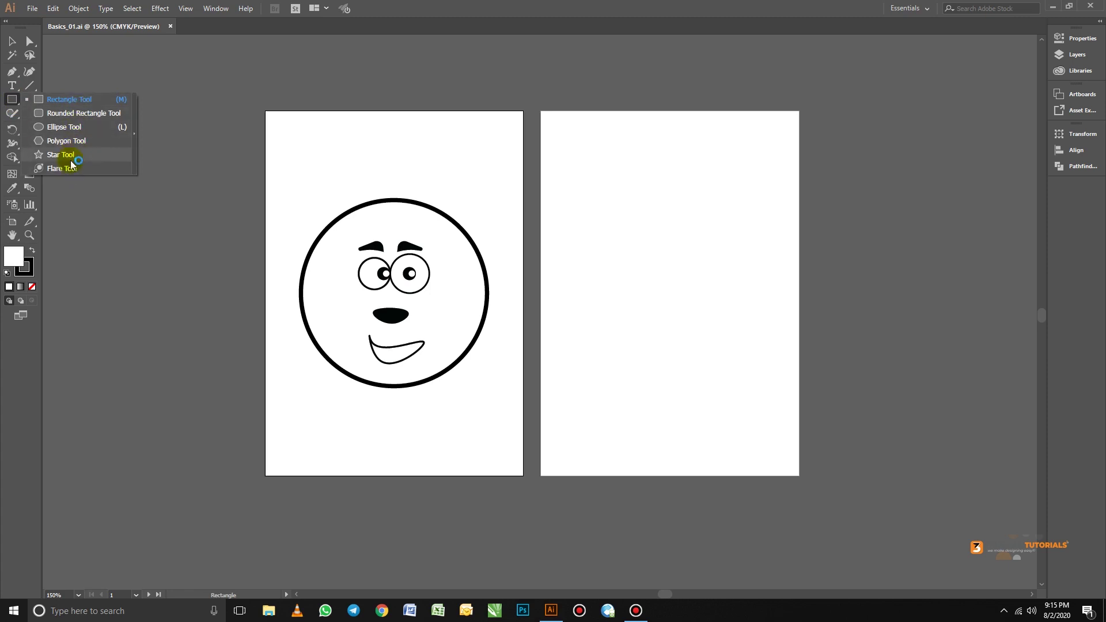
{"action": "left_click", "coordinate": [75, 129]}
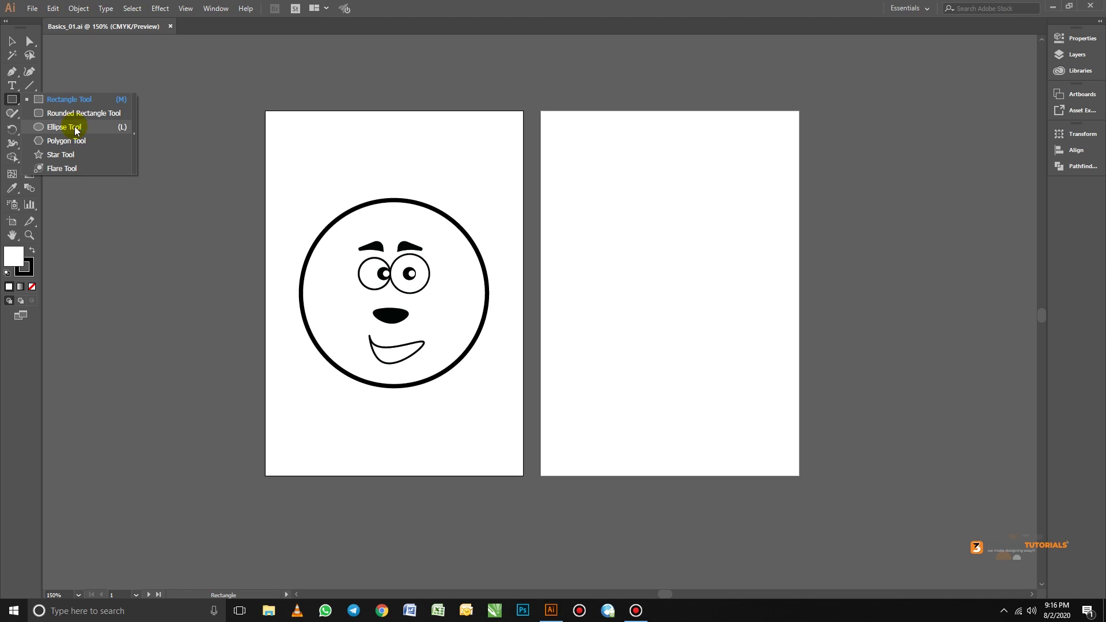
{"action": "left_click", "coordinate": [75, 129]}
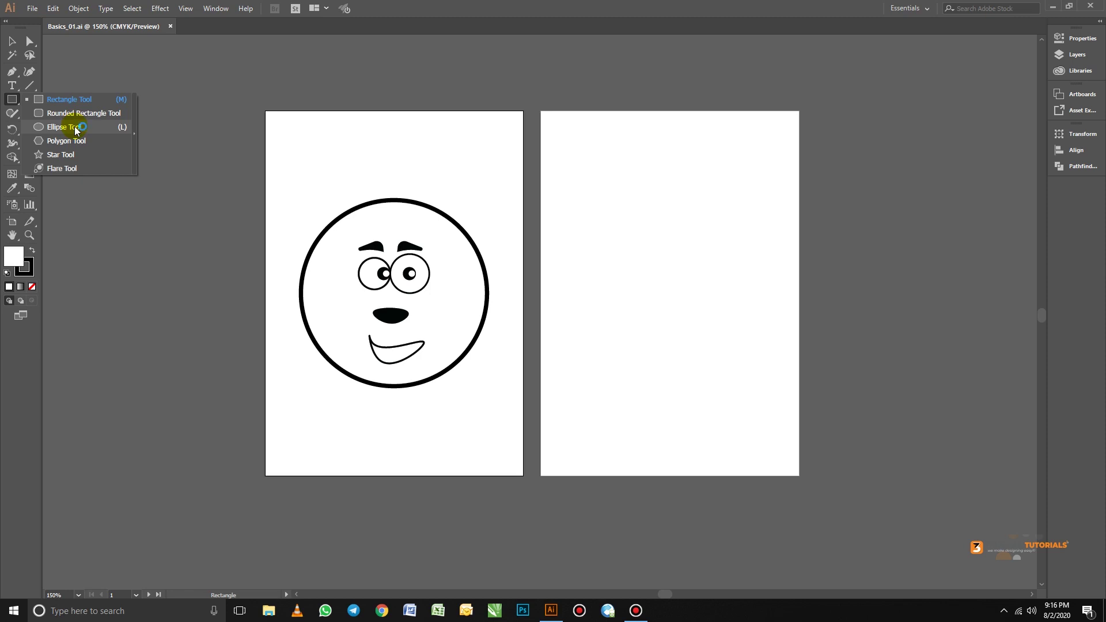
{"action": "left_click", "coordinate": [117, 232]}
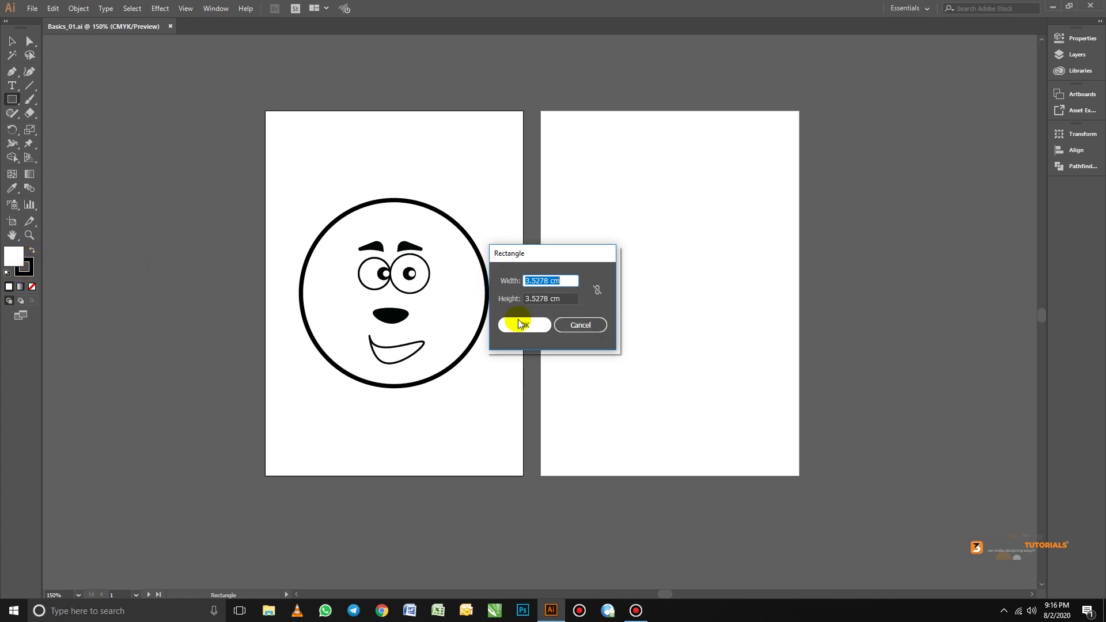
Cancel the Rectangle dialog, check the Fill and Stroke swatches, and return to the Selection tool
{"action": "left_click", "coordinate": [580, 325]}
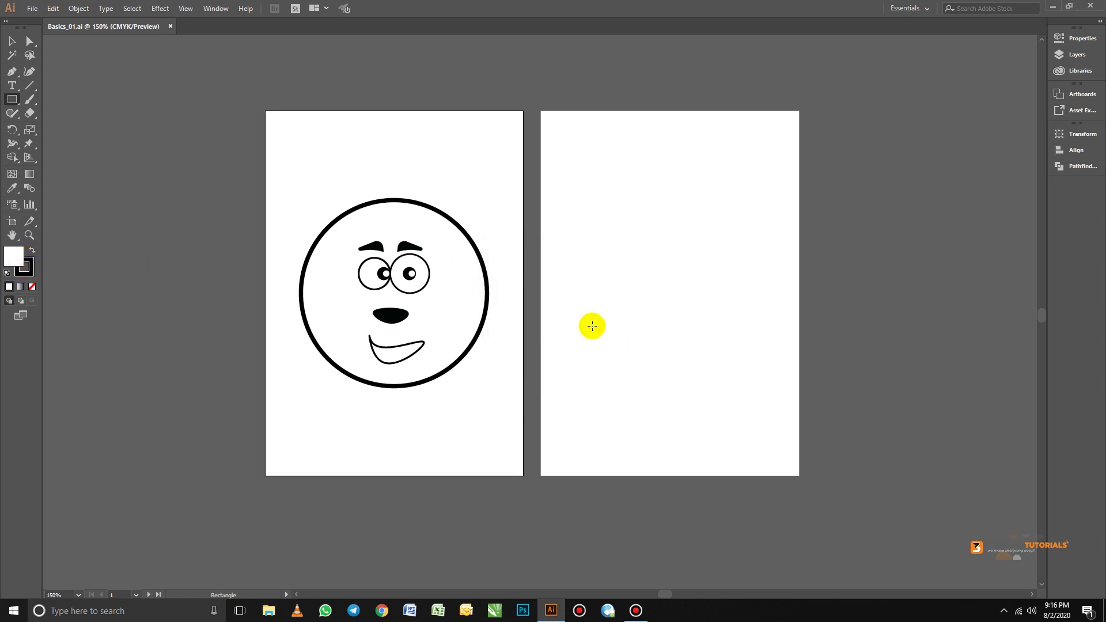
{"action": "double_click", "coordinate": [11, 260]}
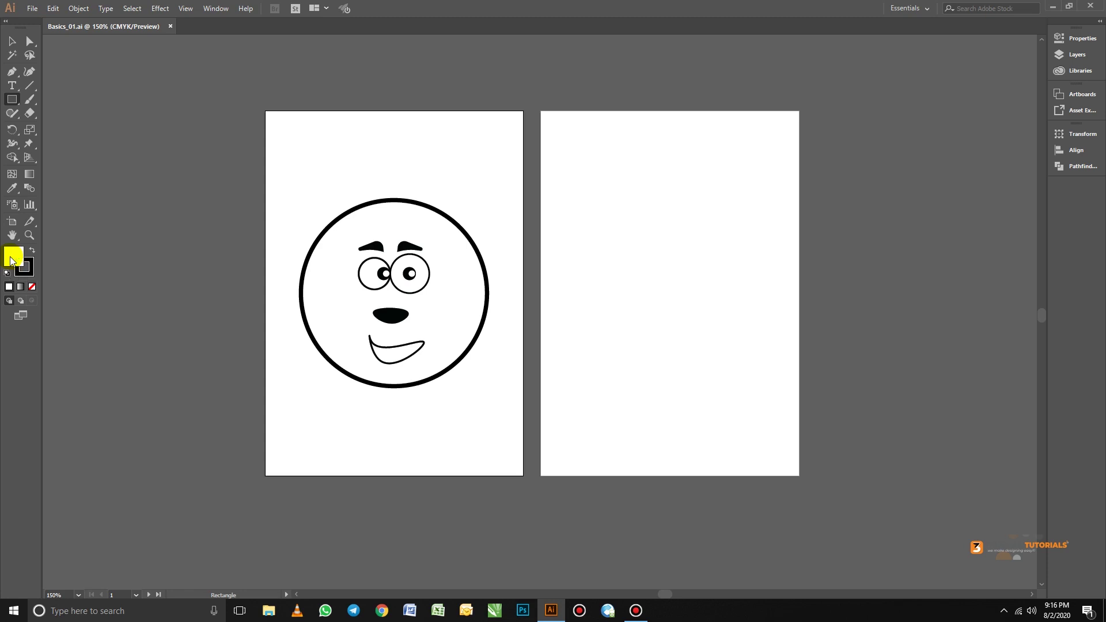
{"action": "double_click", "coordinate": [11, 261]}
{"action": "double_click", "coordinate": [30, 267]}
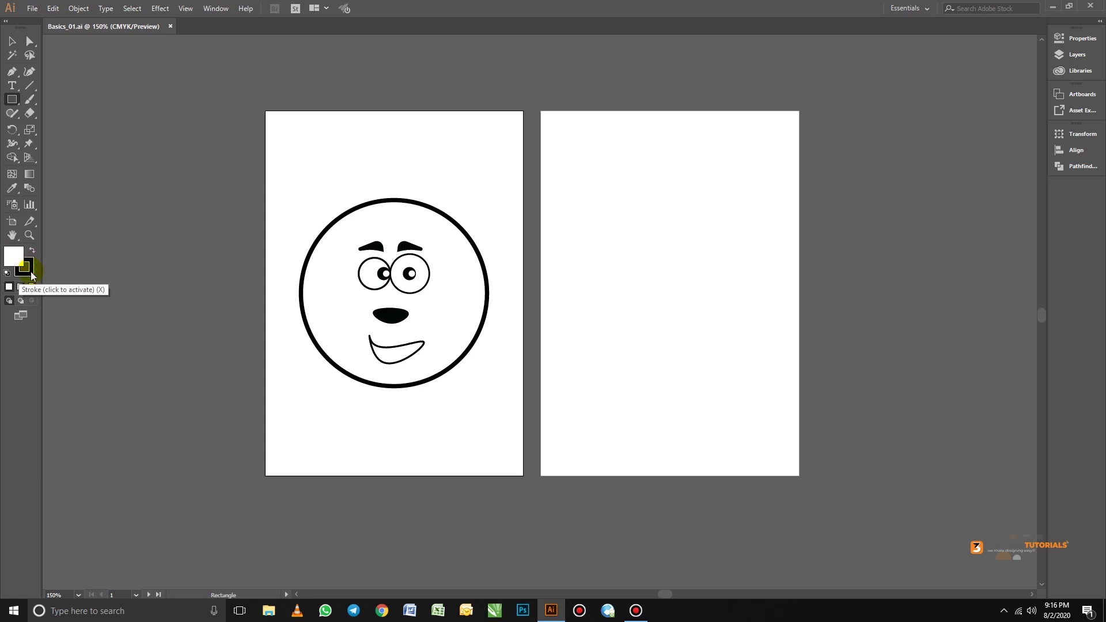
{"action": "left_click", "coordinate": [12, 39]}
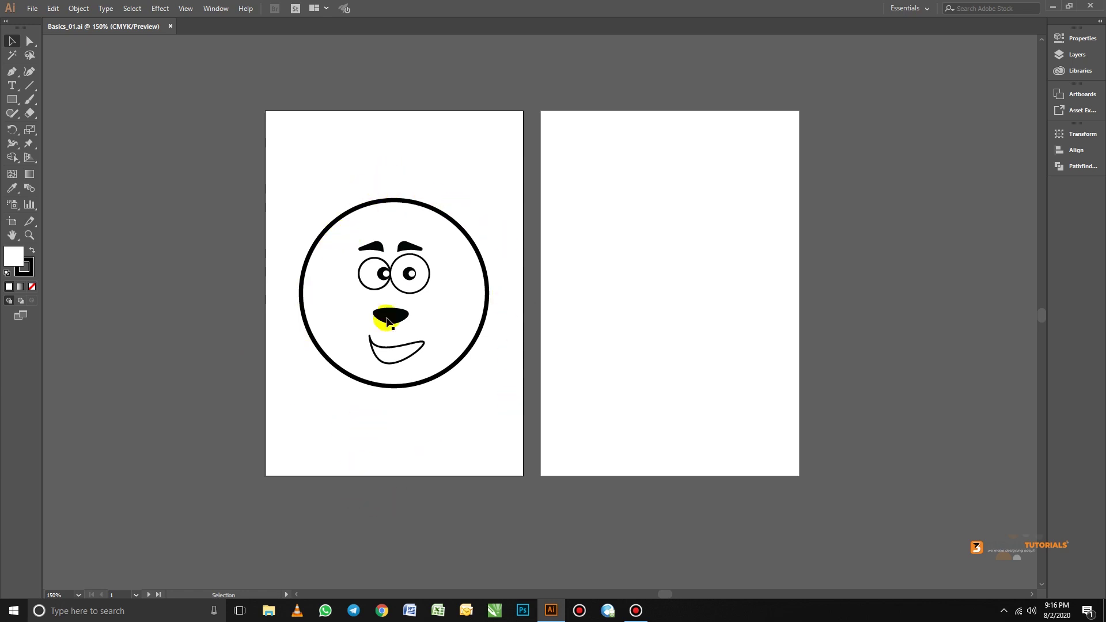
Select the face's outer circle and give it a bright yellow ffe600 fill in the Color Picker
{"action": "left_click", "coordinate": [391, 202]}
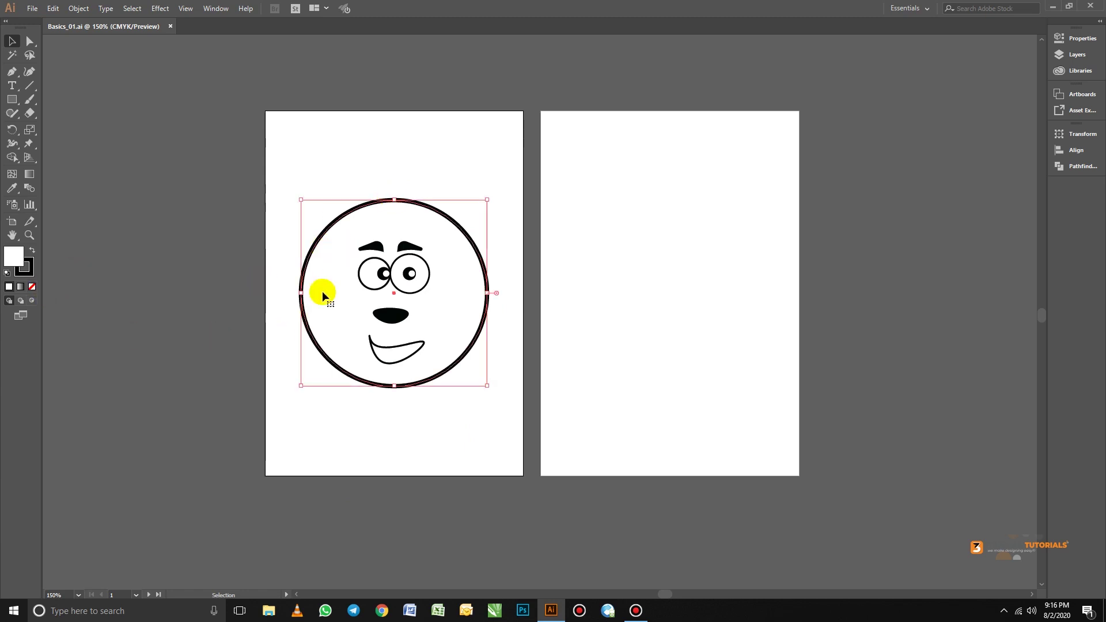
{"action": "double_click", "coordinate": [16, 261]}
{"action": "left_click_drag", "start_coordinate": [516, 192], "coordinate": [669, 162]}
{"action": "left_click_drag", "start_coordinate": [713, 315], "coordinate": [718, 320]}
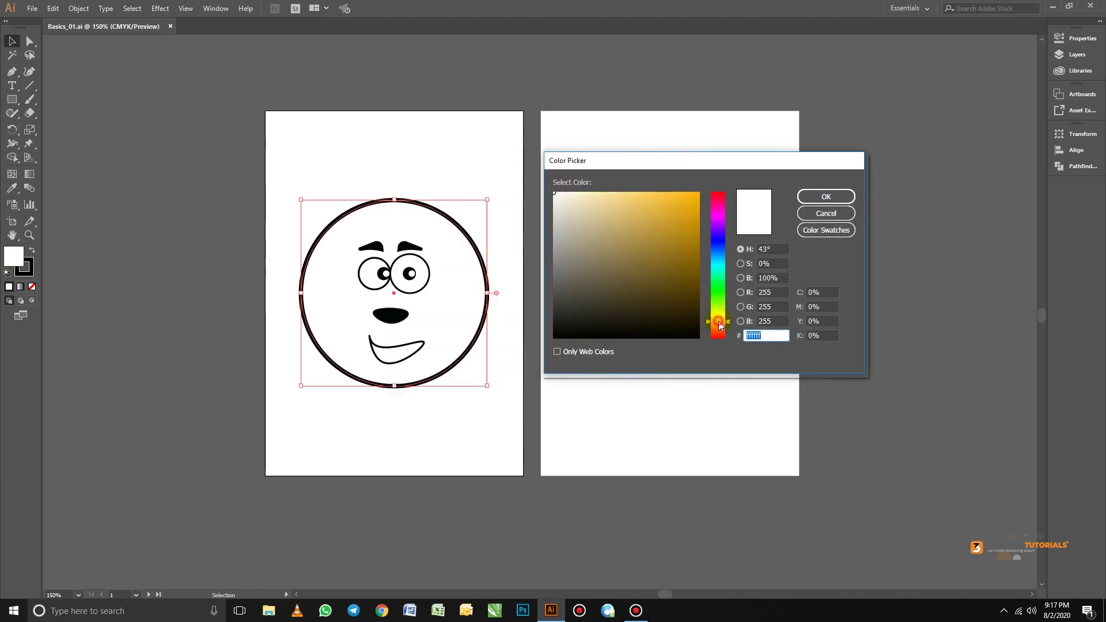
{"action": "left_click_drag", "start_coordinate": [694, 196], "coordinate": [708, 181]}
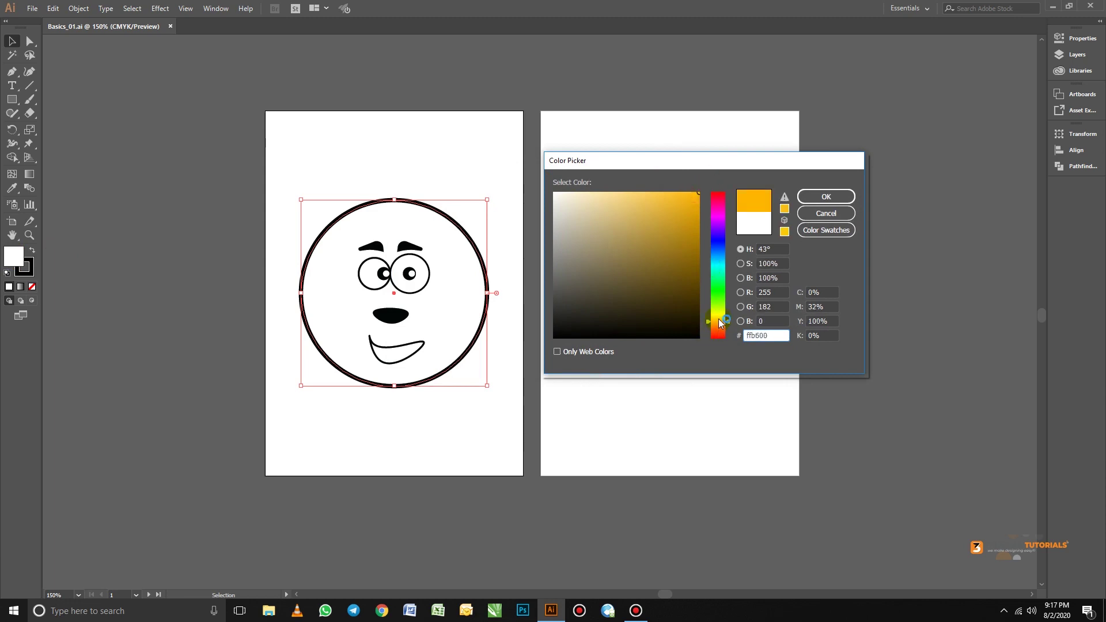
{"action": "left_click_drag", "start_coordinate": [716, 321], "coordinate": [717, 316]}
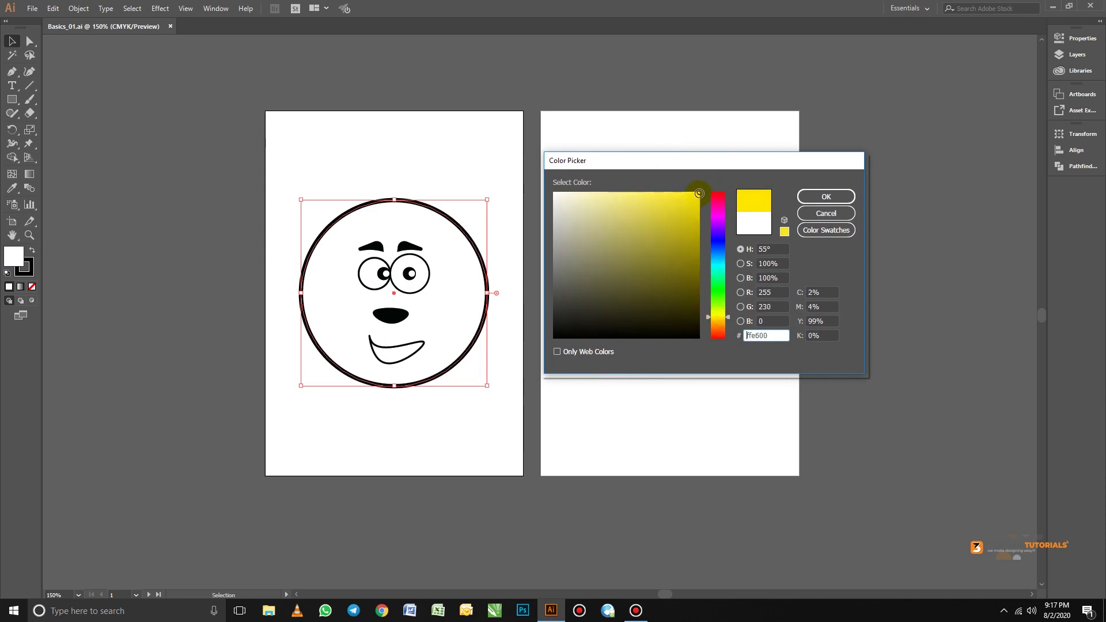
{"action": "left_click", "coordinate": [829, 198]}
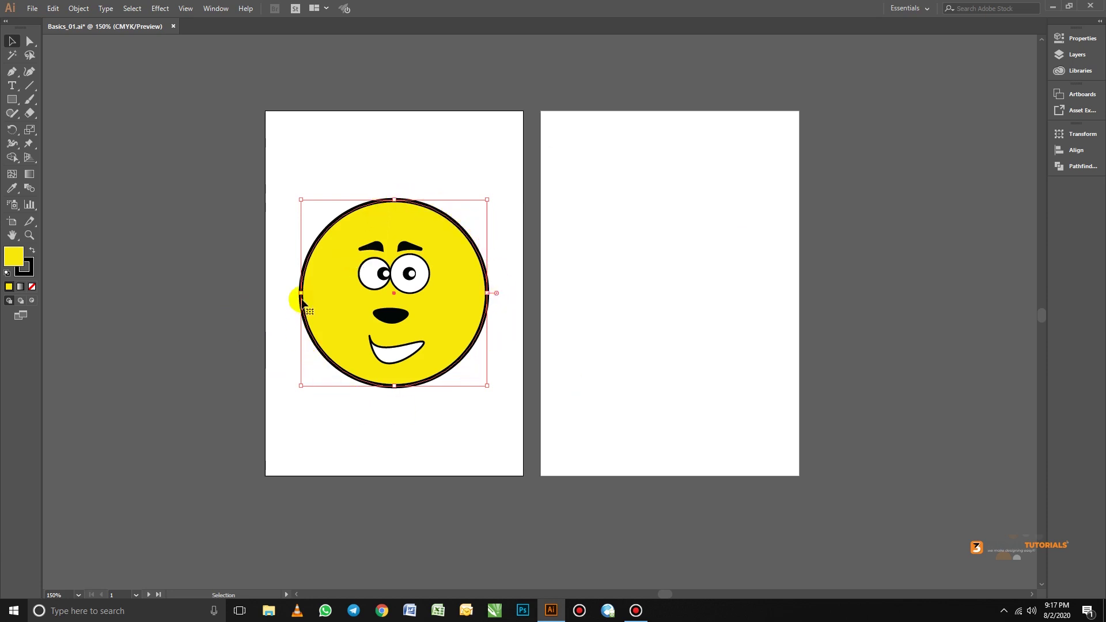
Give the circle a pure red ff0000 stroke, then deselect it
{"action": "double_click", "coordinate": [32, 267]}
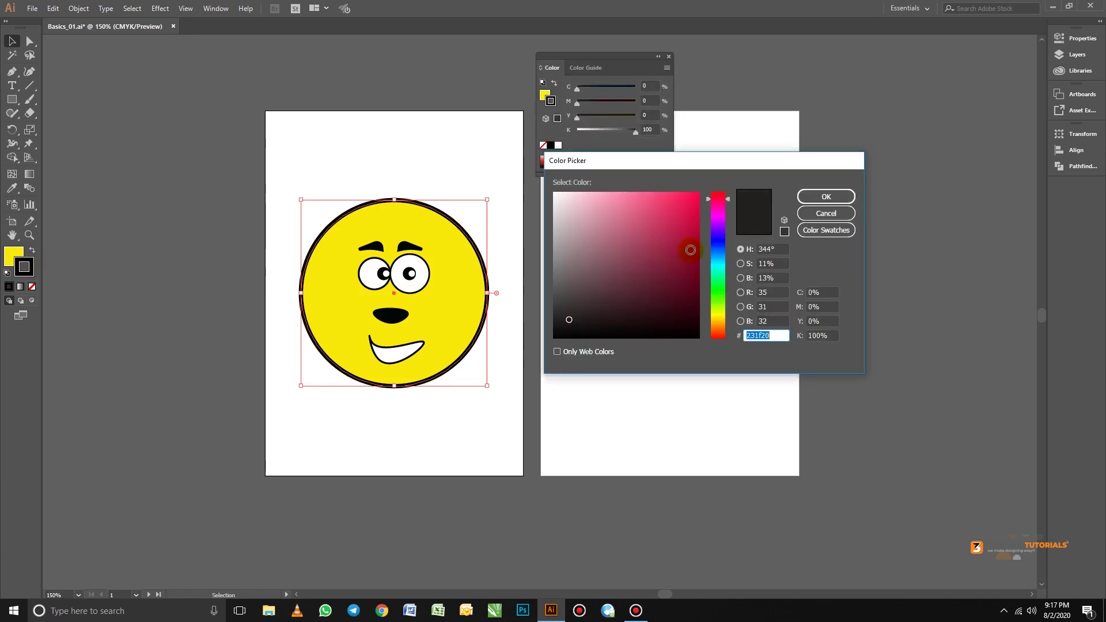
{"action": "left_click_drag", "start_coordinate": [729, 199], "coordinate": [733, 352]}
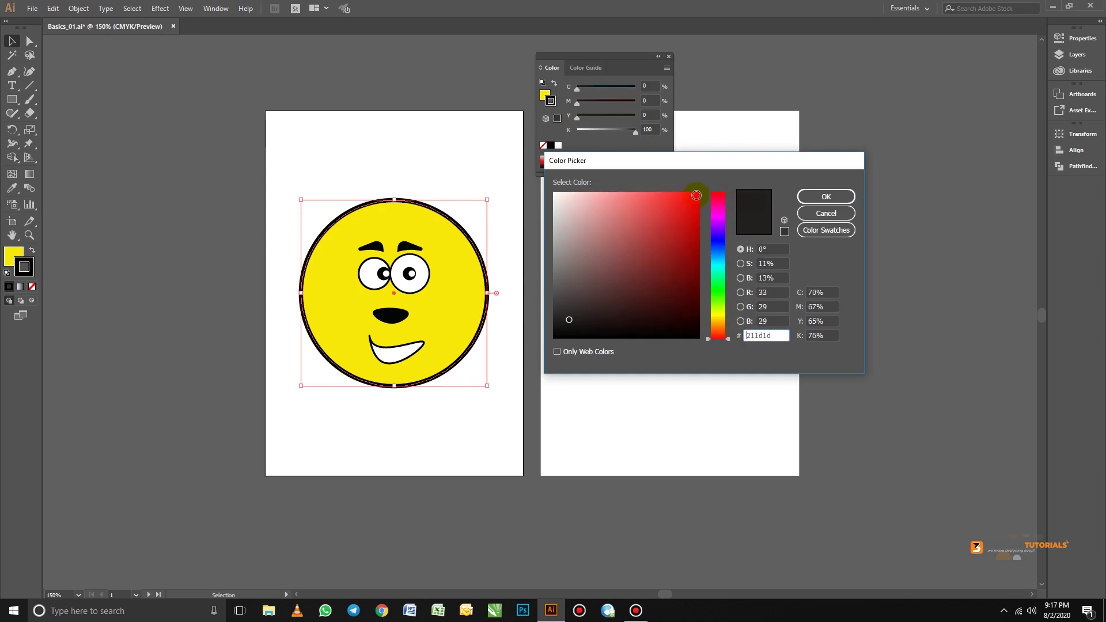
{"action": "left_click", "coordinate": [698, 193]}
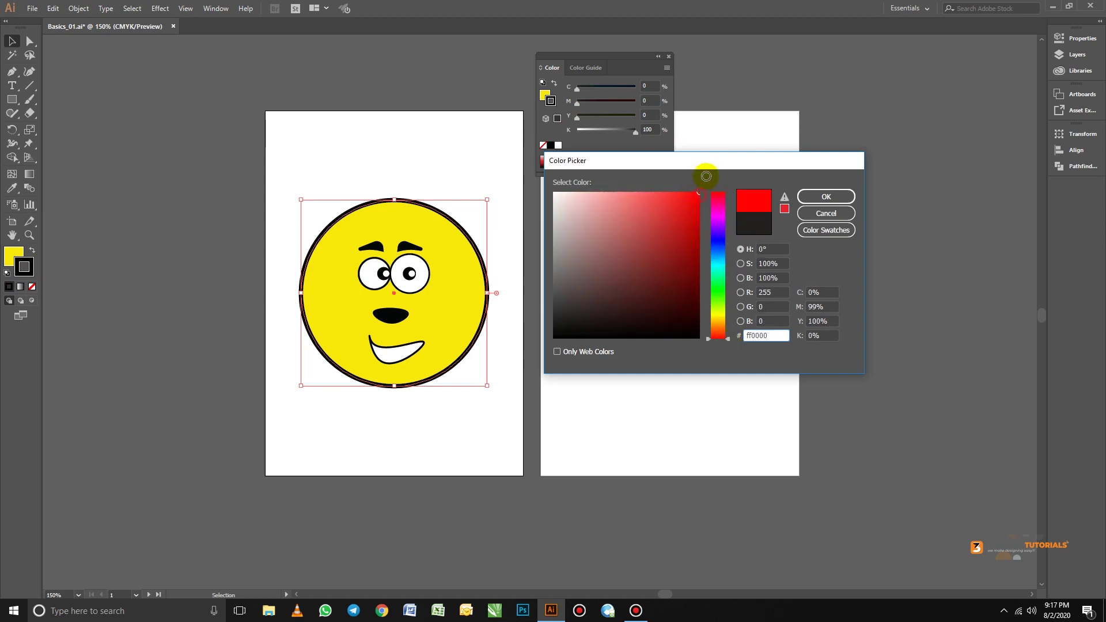
{"action": "left_click", "coordinate": [815, 196]}
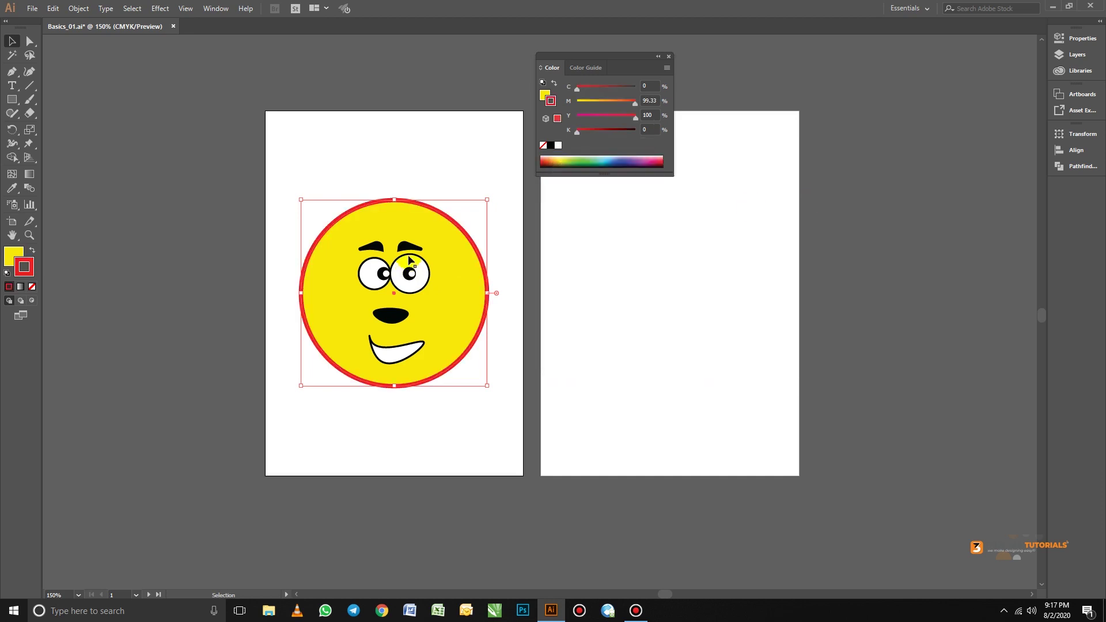
{"action": "left_click", "coordinate": [407, 173]}
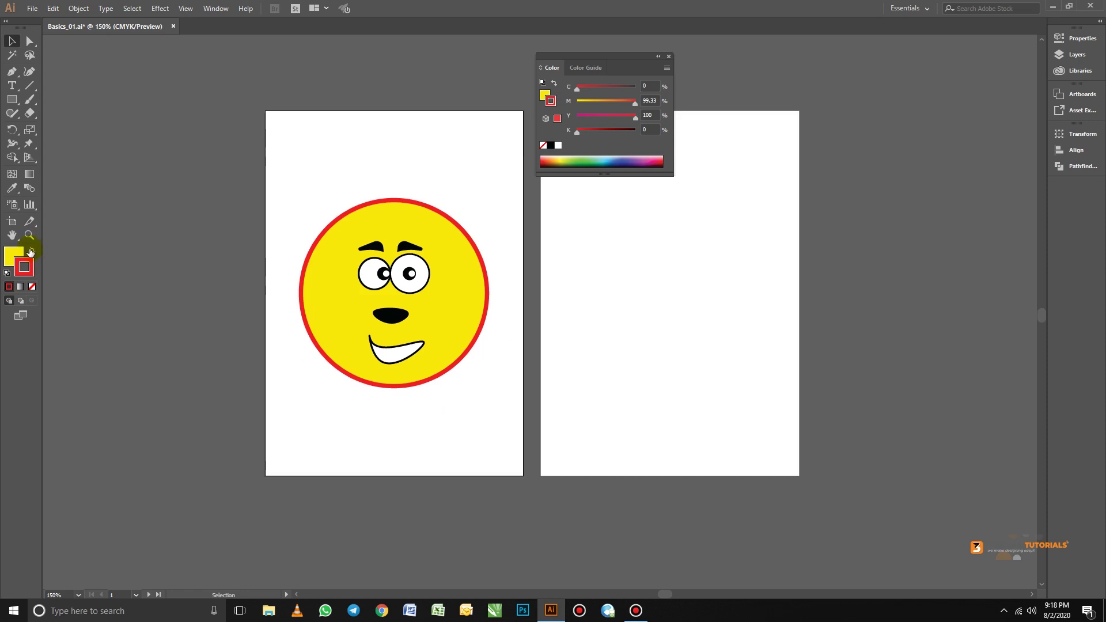
Reselect the face circle and swap its fill and stroke to red fill, yellow outline
{"action": "left_click", "coordinate": [400, 200]}
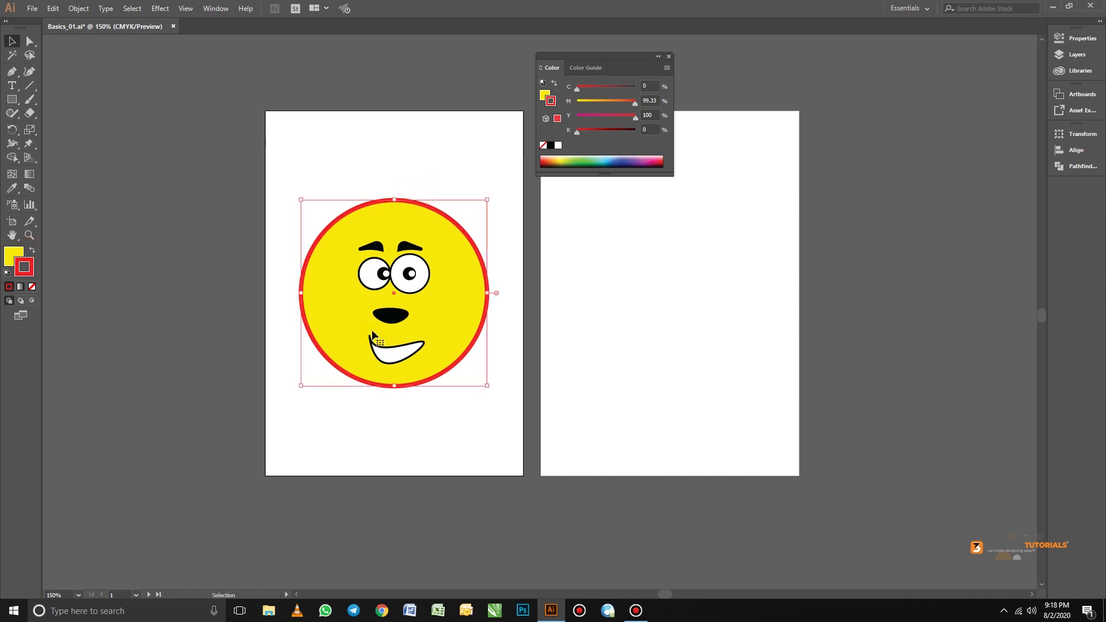
{"action": "left_click", "coordinate": [32, 252]}
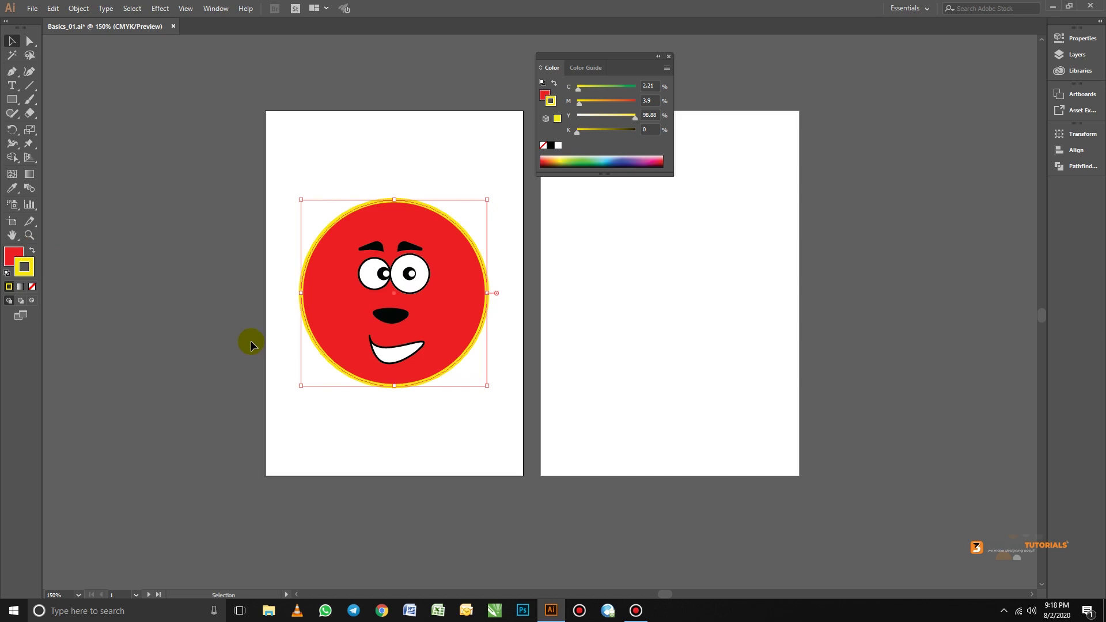
Swap back to yellow fill with red outline, then reset to default white fill, black stroke
{"action": "left_click", "coordinate": [33, 248]}
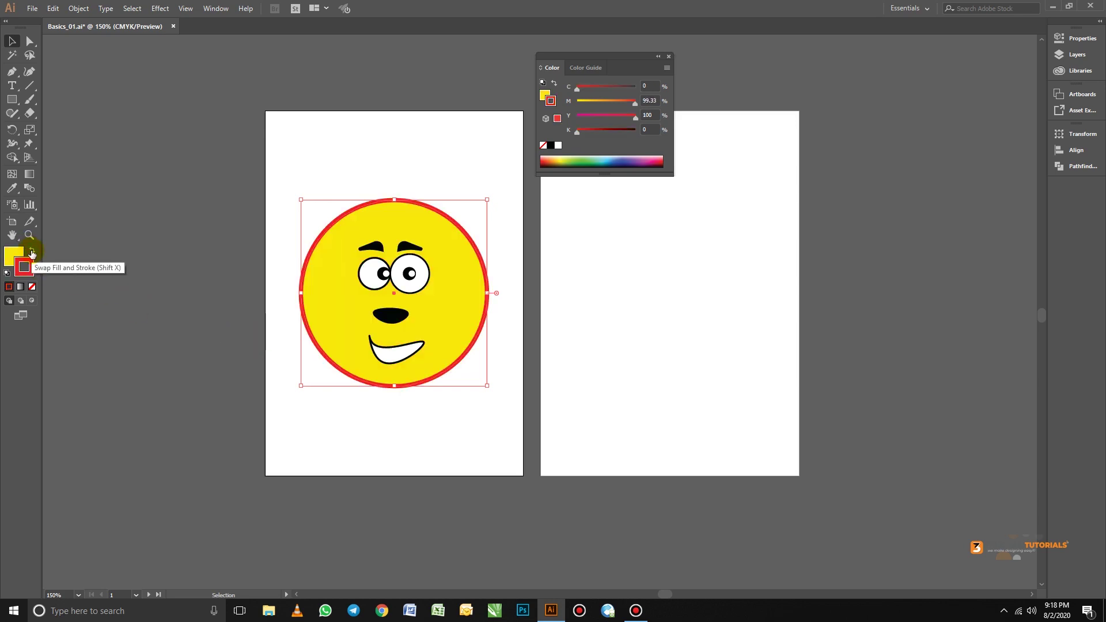
{"action": "left_click", "coordinate": [7, 274]}
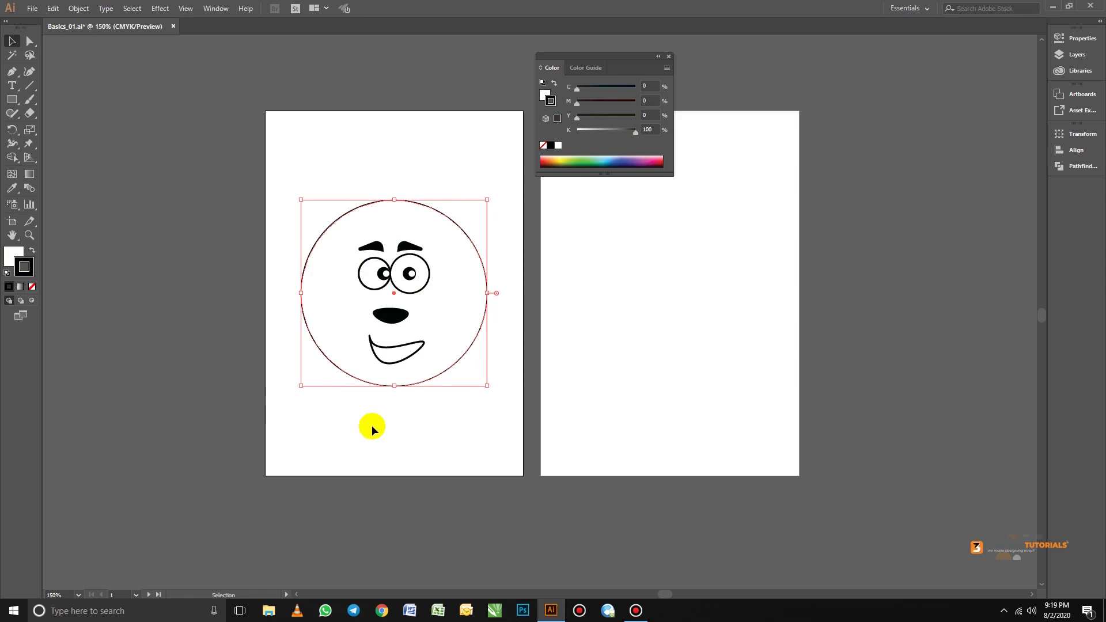
{"action": "double_click", "coordinate": [16, 254]}
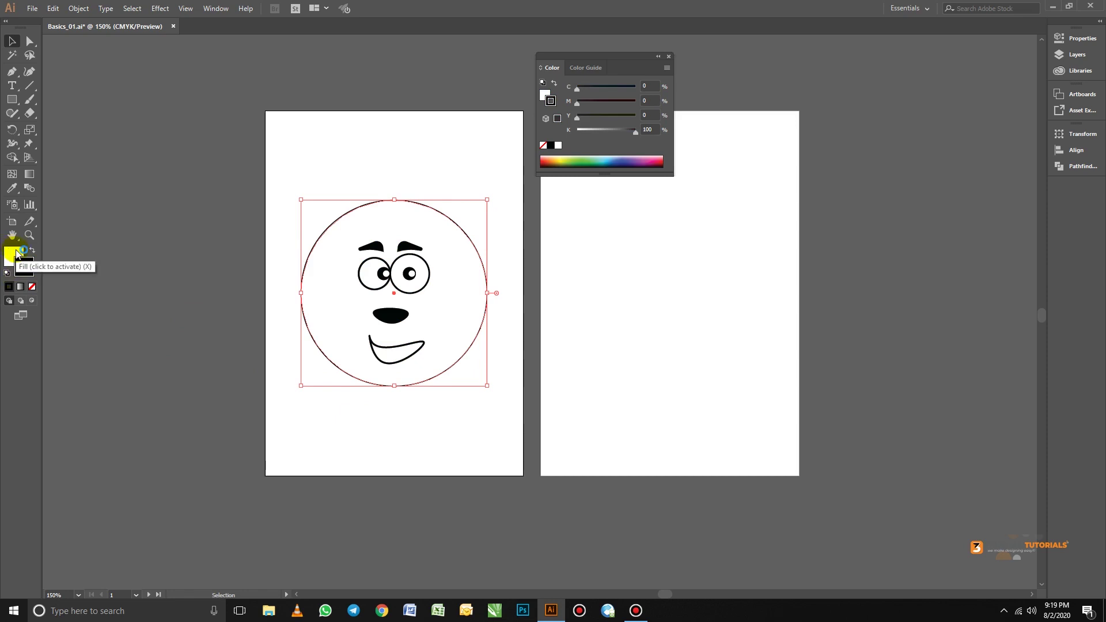